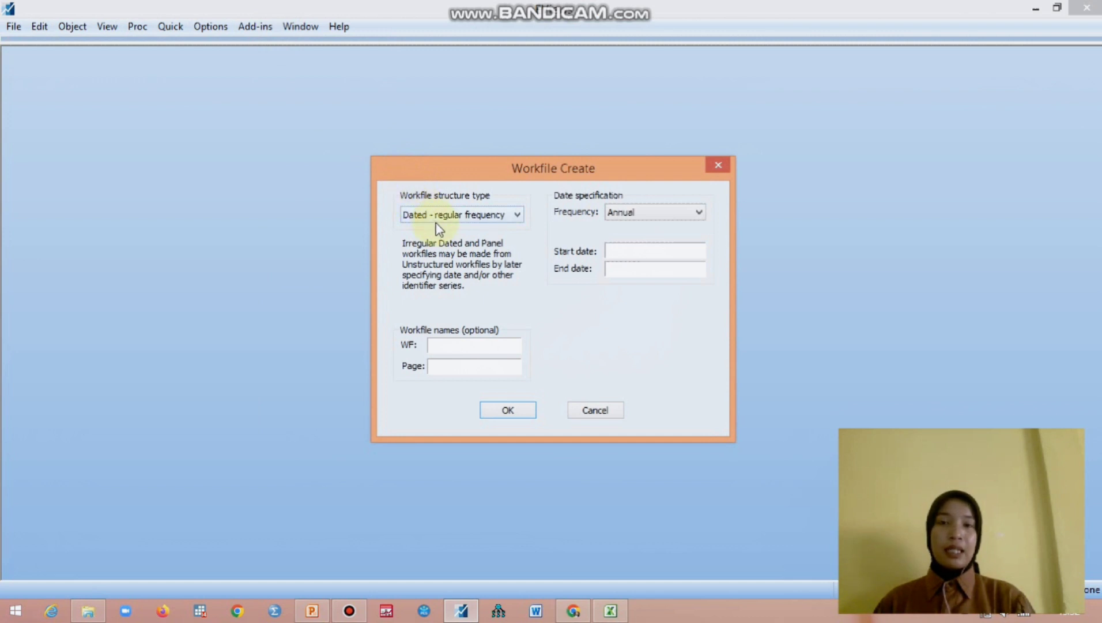
# Step: Create a dated, regular-frequency workfile with annual data, starting in 1999 and ending in 2019
pyautogui.click(622, 254)
pyautogui.write('1')
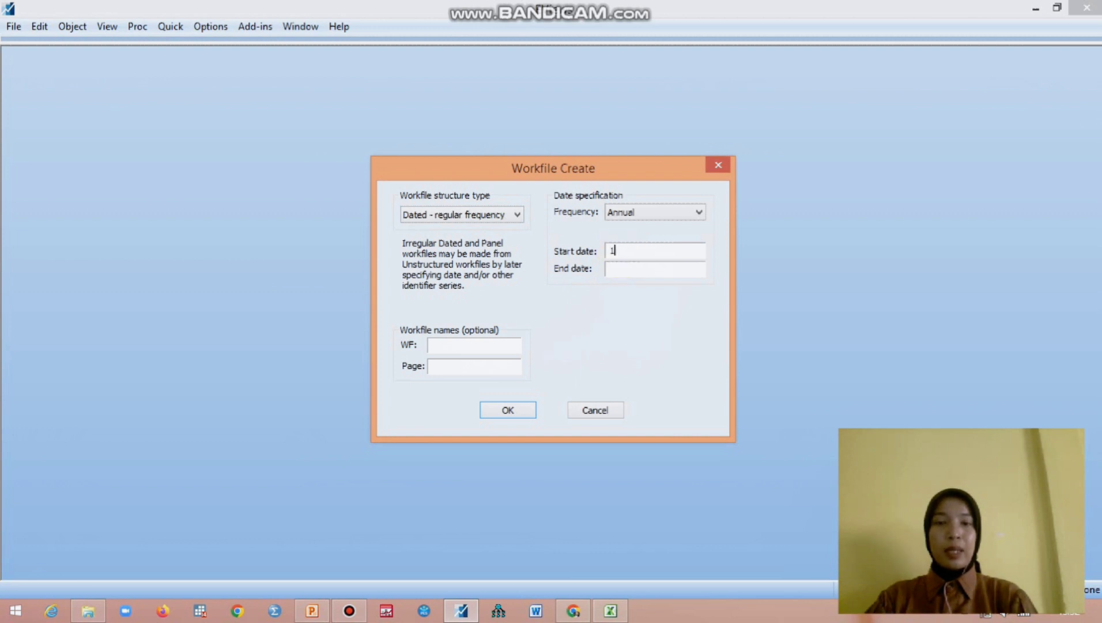
pyautogui.write('999')
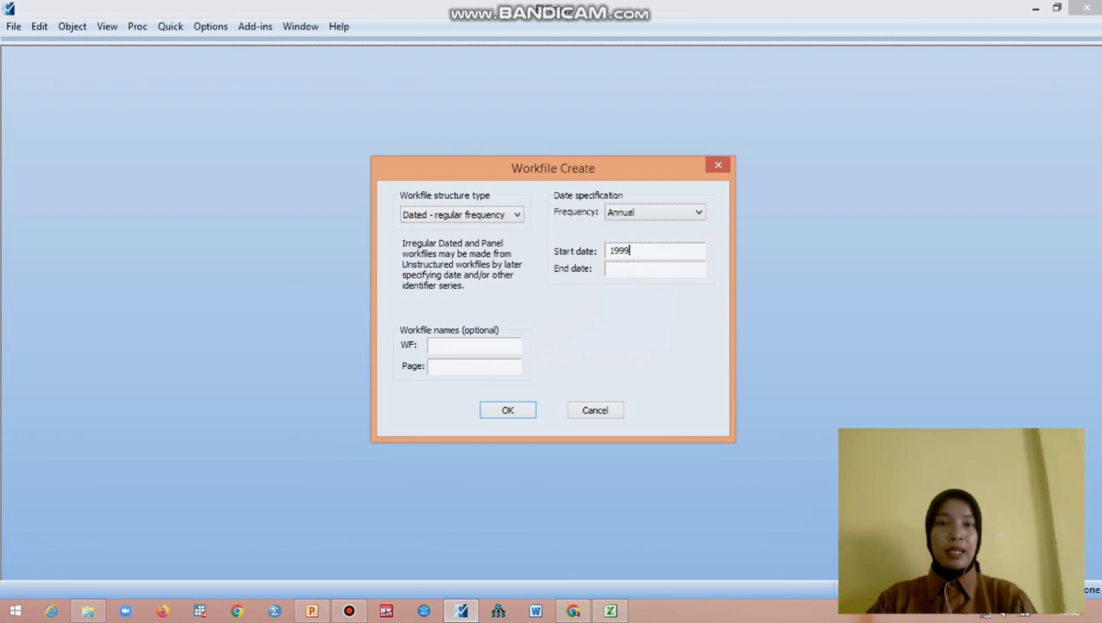
pyautogui.click(624, 267)
pyautogui.write('2019')
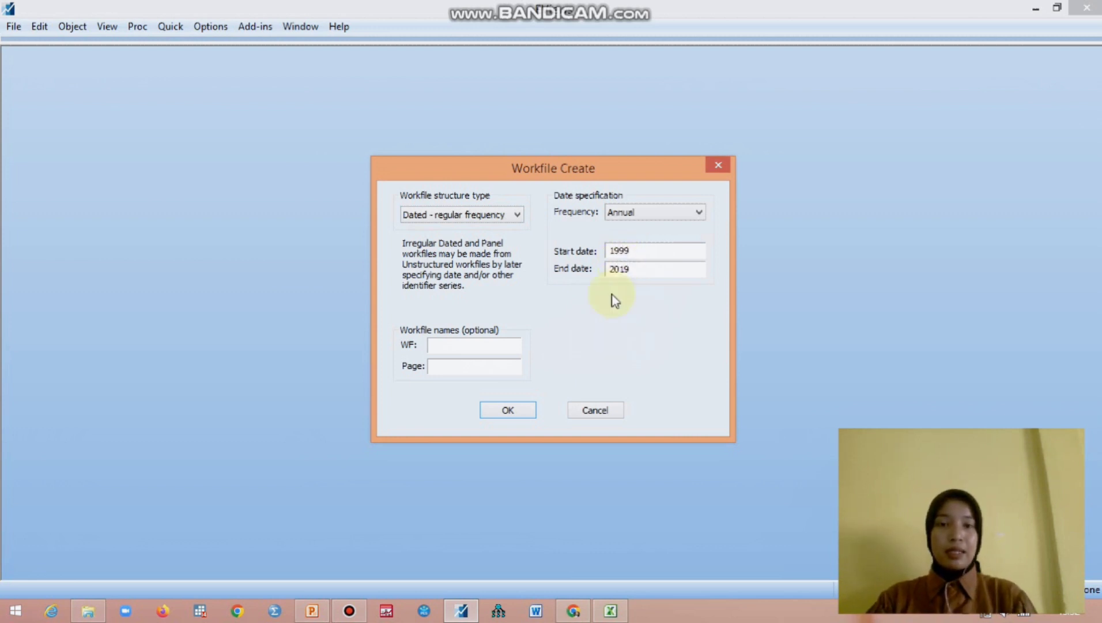
pyautogui.click(517, 410)
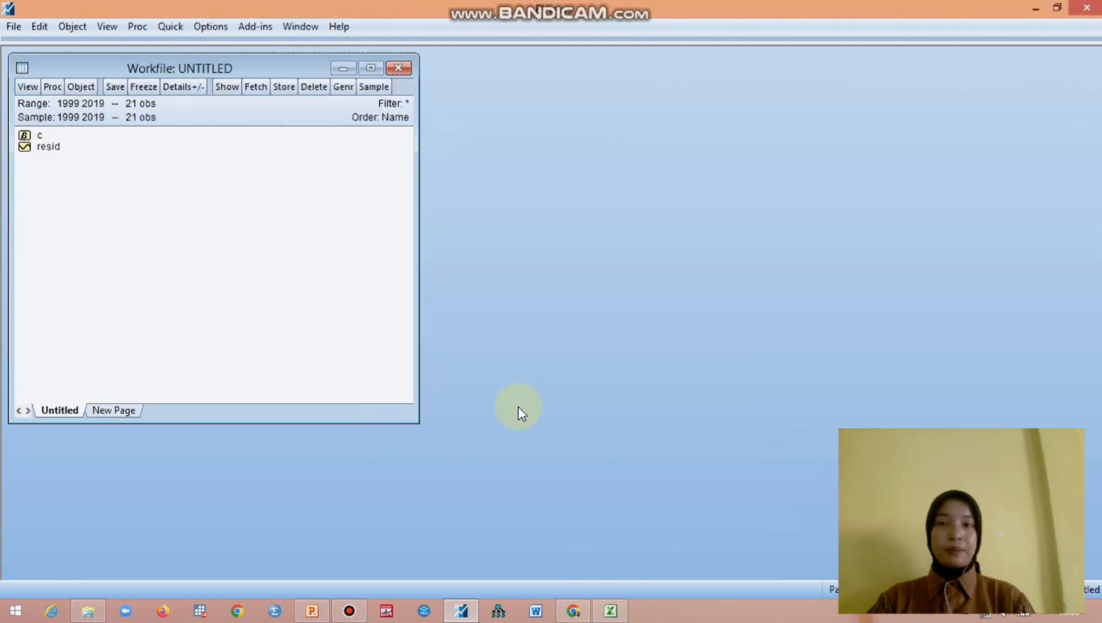
# Step: Open an empty group and fill its first column with the 1999–2019 export values copied from the Excel sheet
pyautogui.click(173, 25)
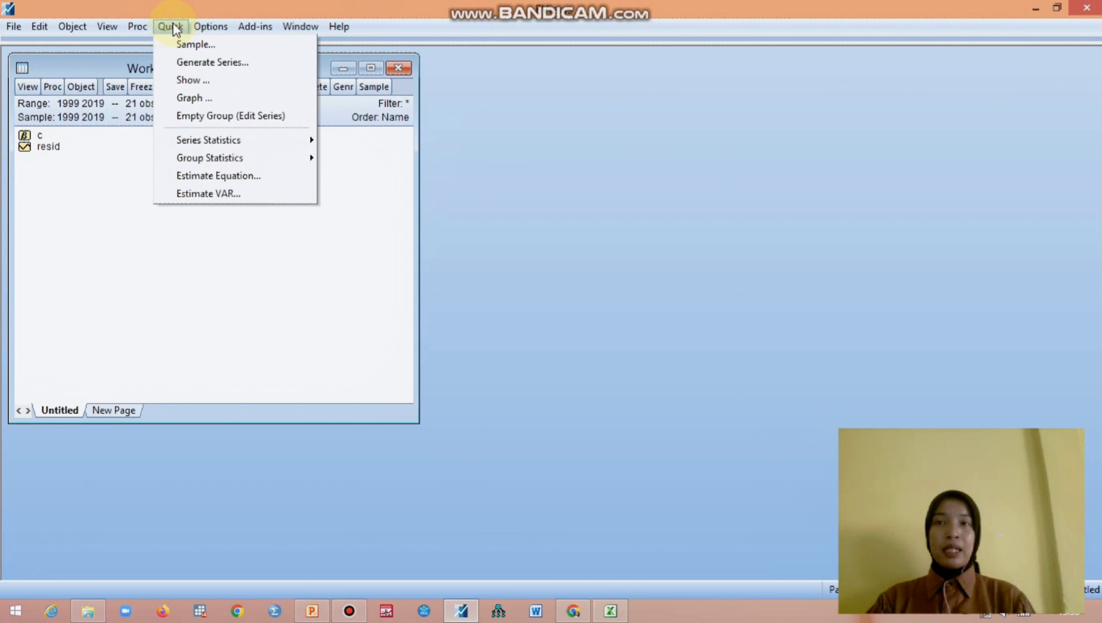
pyautogui.click(210, 115)
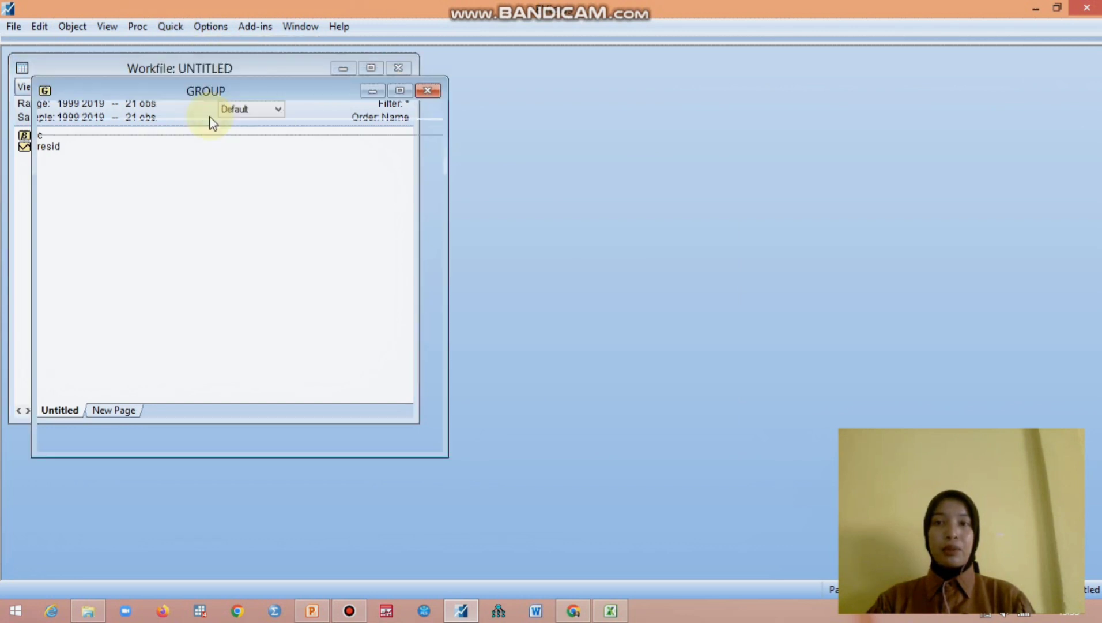
pyautogui.moveTo(435, 406); pyautogui.dragTo(435, 242)
pyautogui.moveTo(339, 444); pyautogui.dragTo(110, 432)
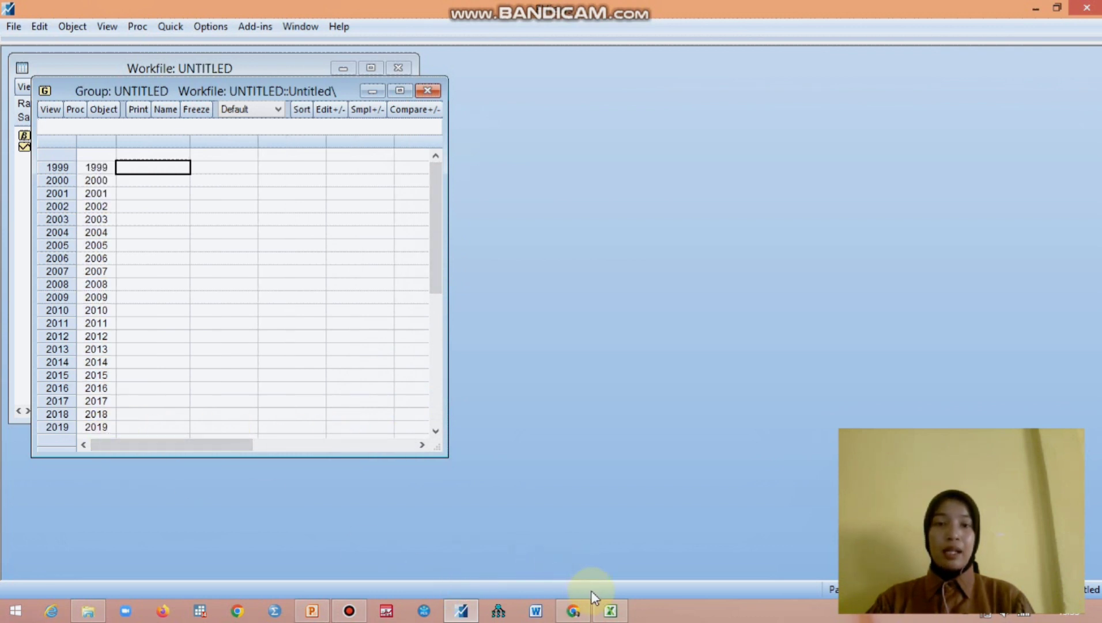
pyautogui.click(609, 610)
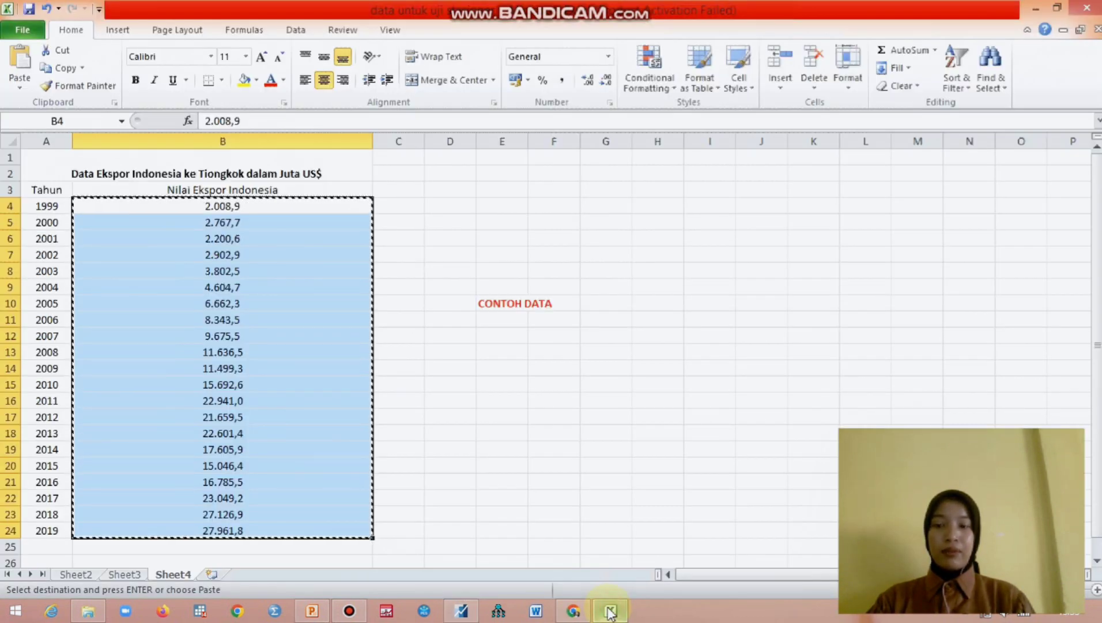
pyautogui.click(467, 611)
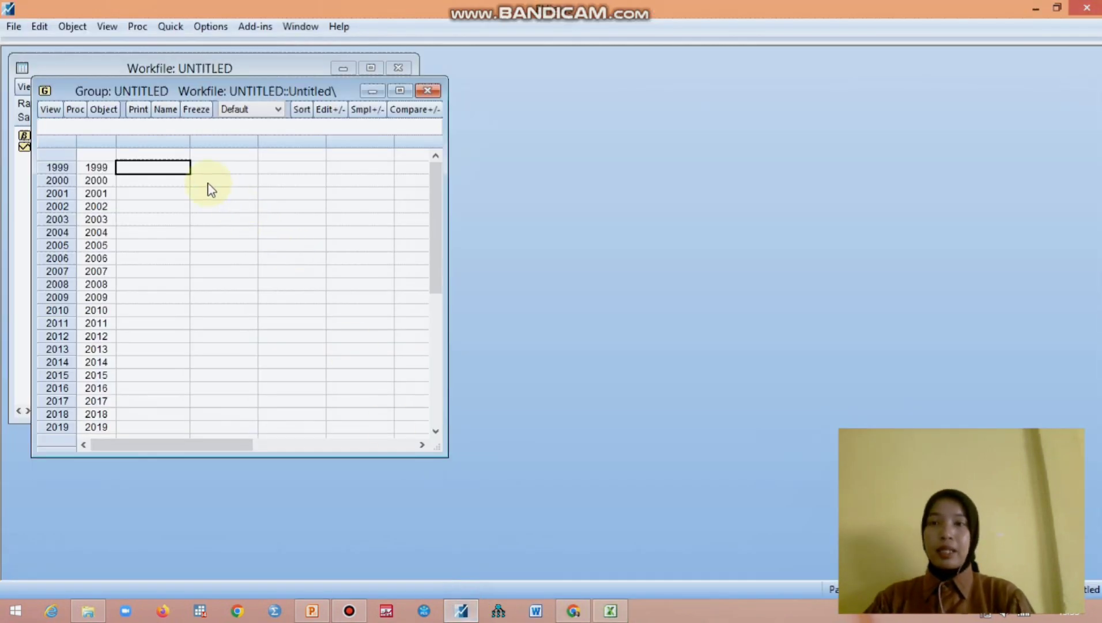
pyautogui.write('2008.9 2767.7 2200.6 2902.9 3802.5 4604.7 6662.3 8343.5 9675.5 11636.5 11499.3 15692.6 22941 21659.5 22601.4 17605.9 15046.4 16785.5 23049.2 27126.9 27961.8')
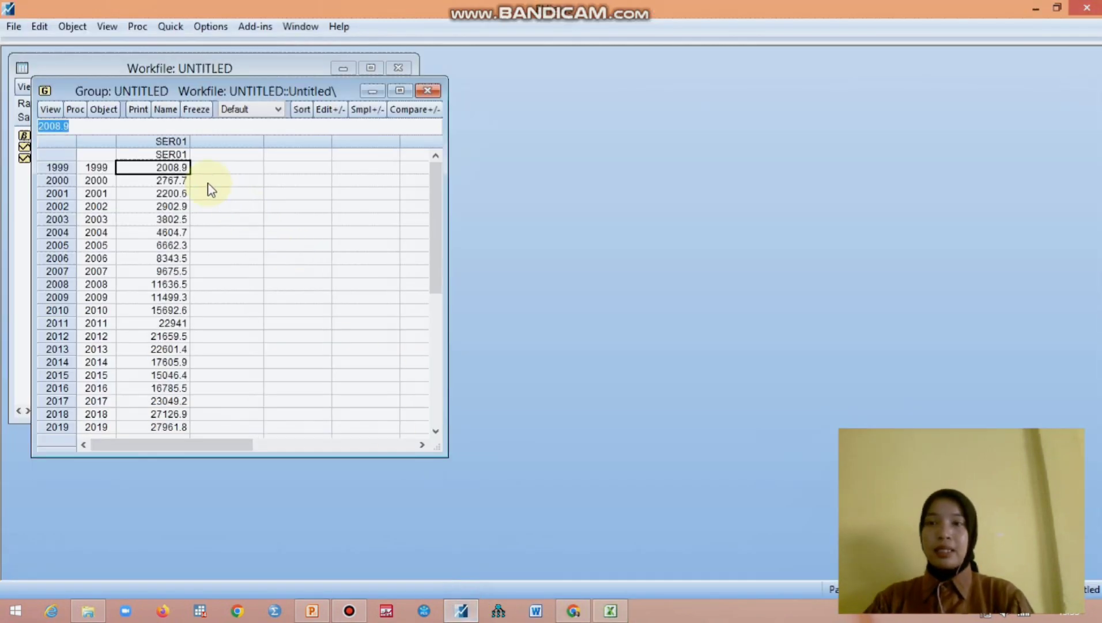
# Step: Rename the pasted series SER01 as ekspor and accept the renaming
pyautogui.click(167, 153)
pyautogui.click(176, 155)
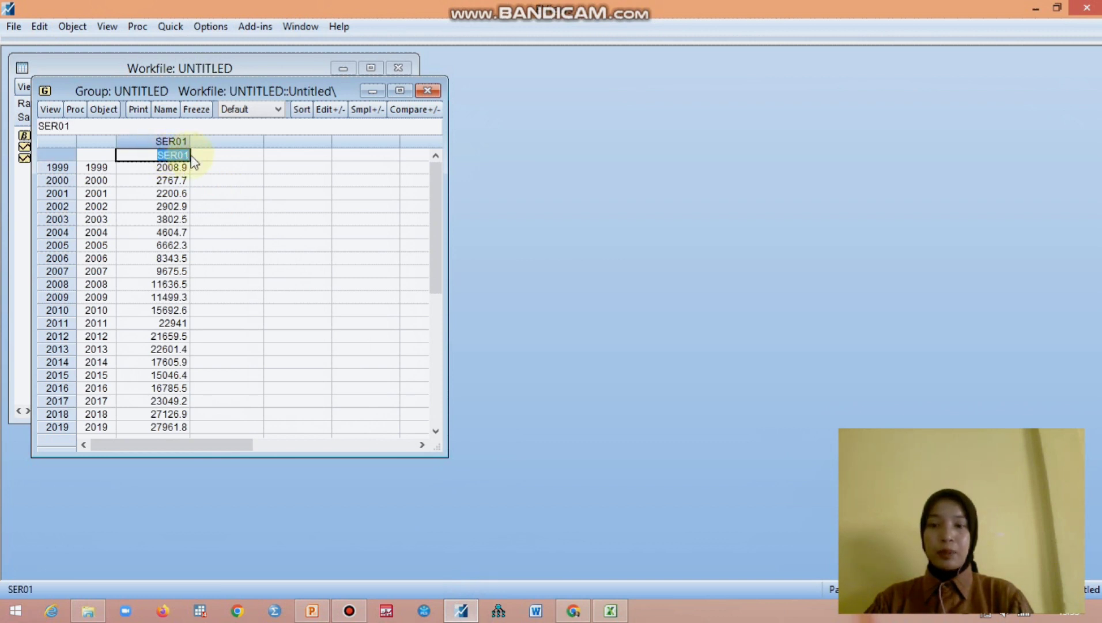
pyautogui.write('ekspor')
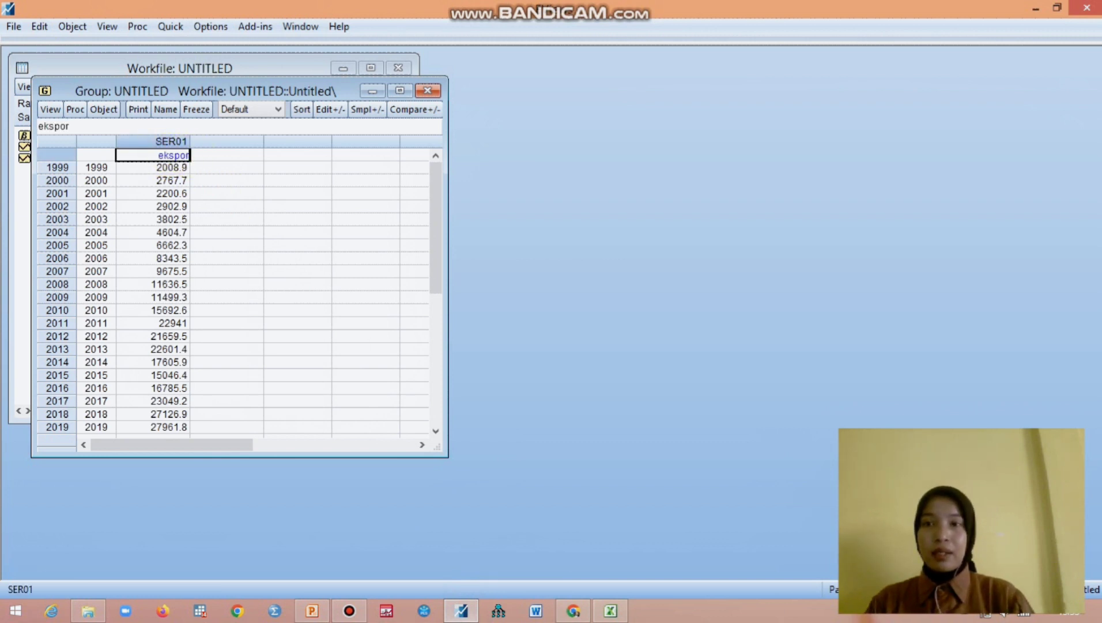
pyautogui.press('Return')
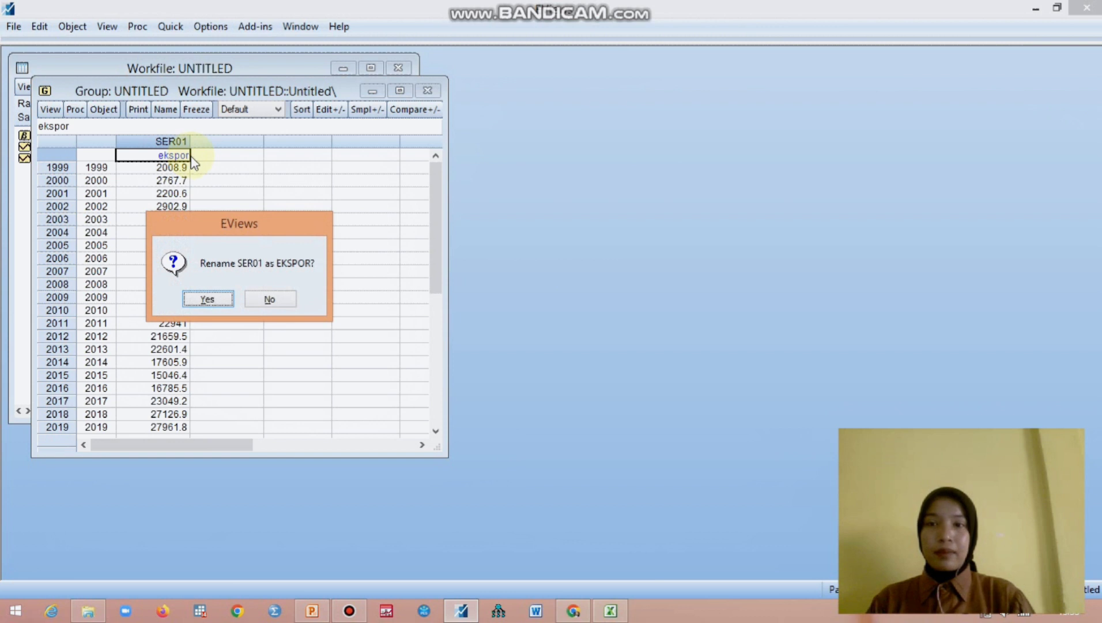
pyautogui.click(192, 297)
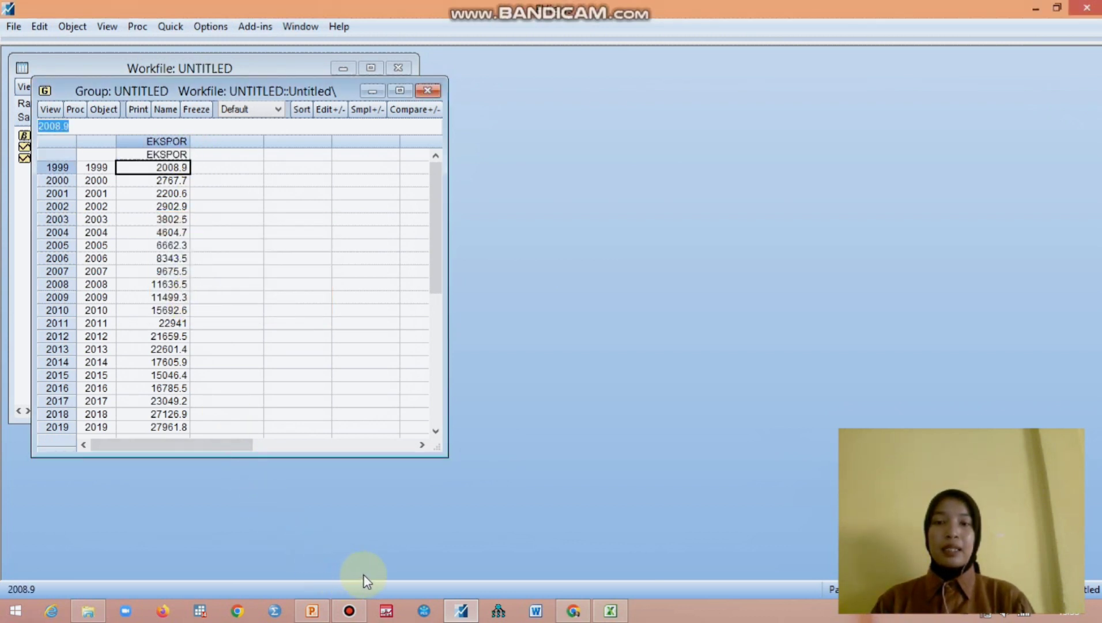
# Step: Check the CORRELOGRAM slide in PowerPoint, and generate the group's correlogram at level with 12 lags in EViews
pyautogui.click(313, 610)
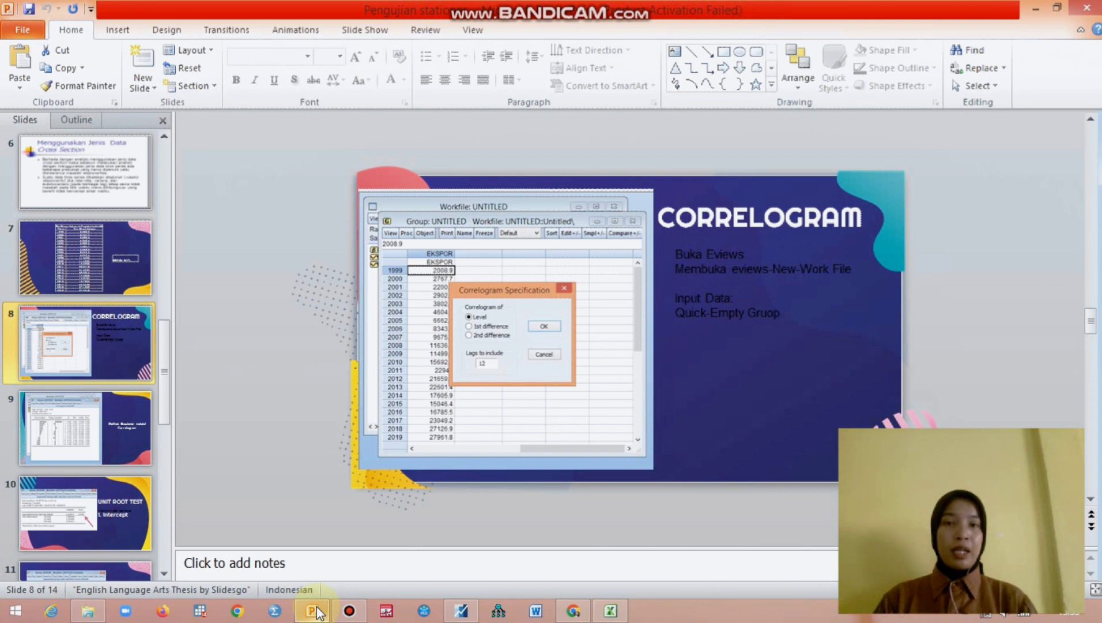
pyautogui.click(464, 609)
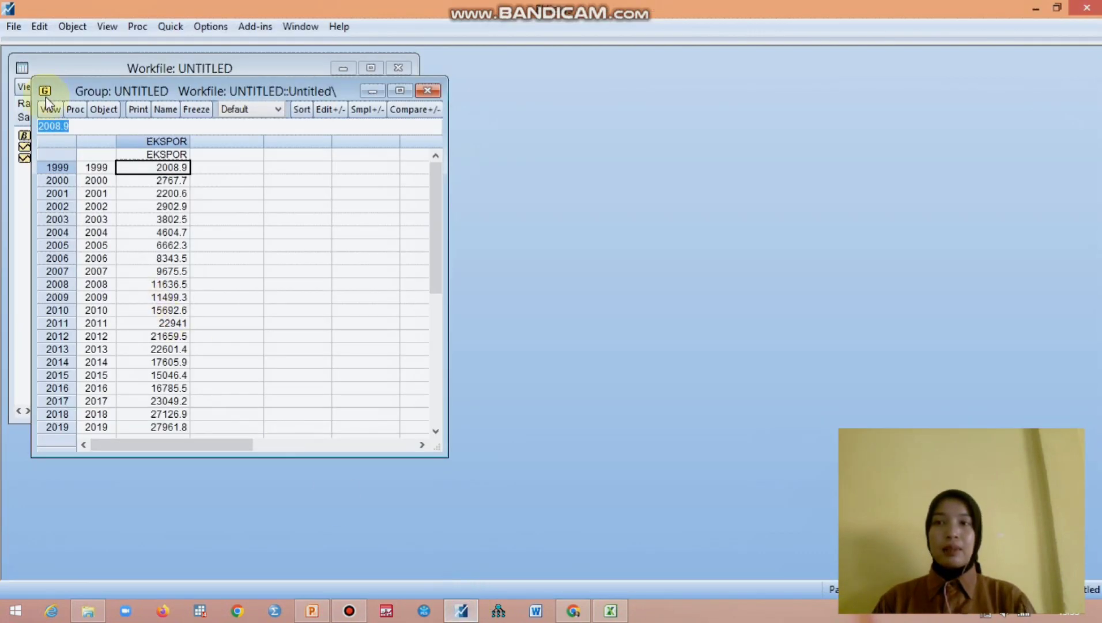
pyautogui.click(45, 107)
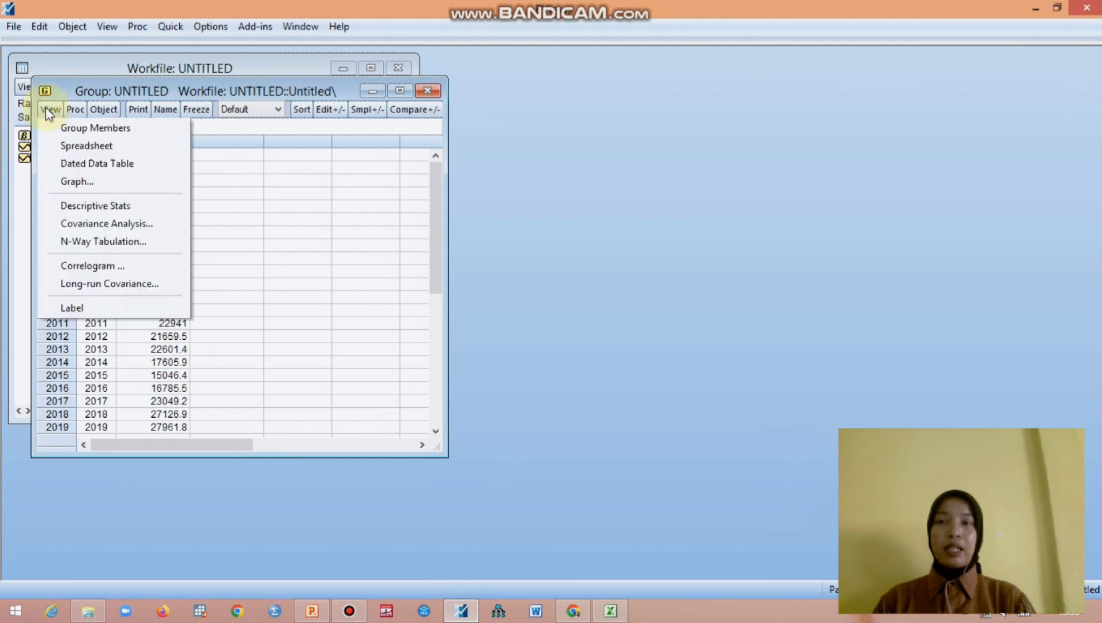
pyautogui.click(81, 268)
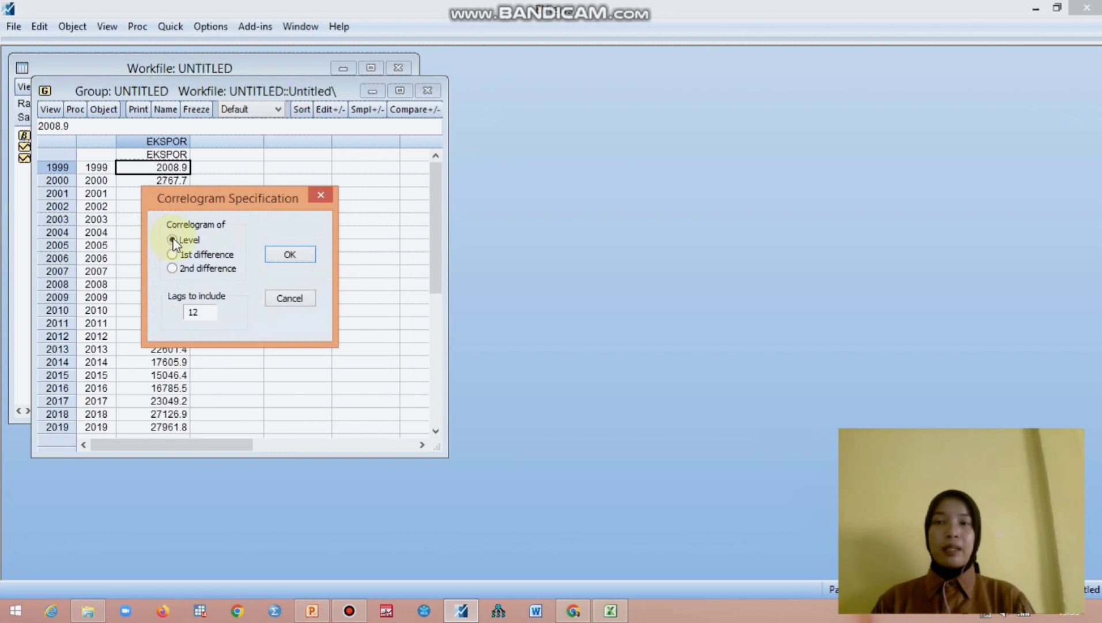
pyautogui.click(282, 260)
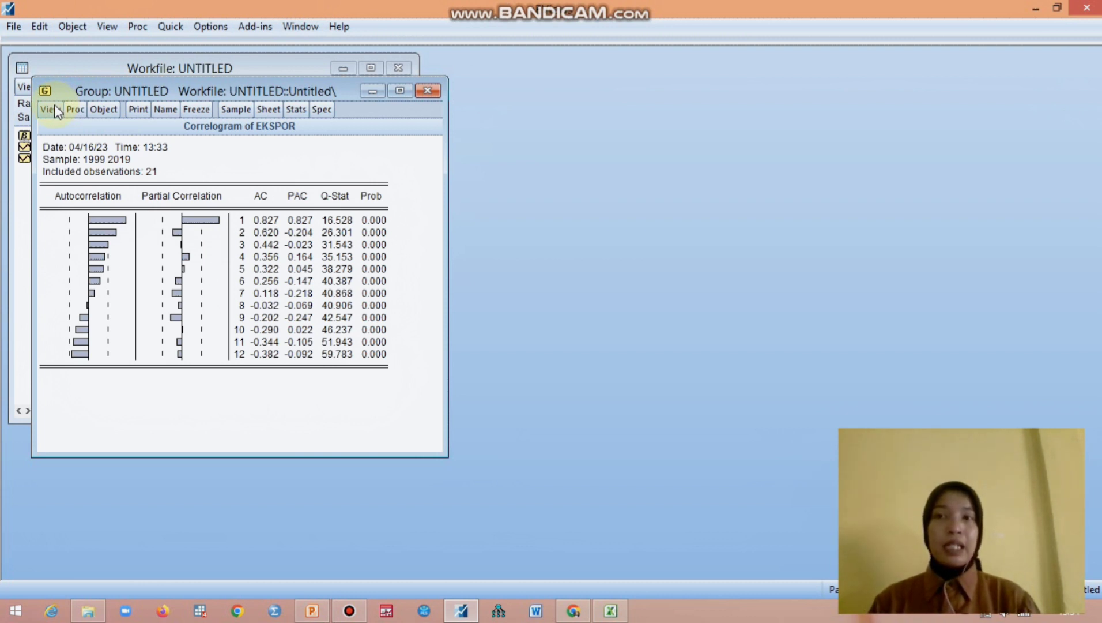
# Step: Advance to slide 9 in PowerPoint, and generate the group's correlogram of the 1st difference with 12 lags in EViews
pyautogui.click(318, 605)
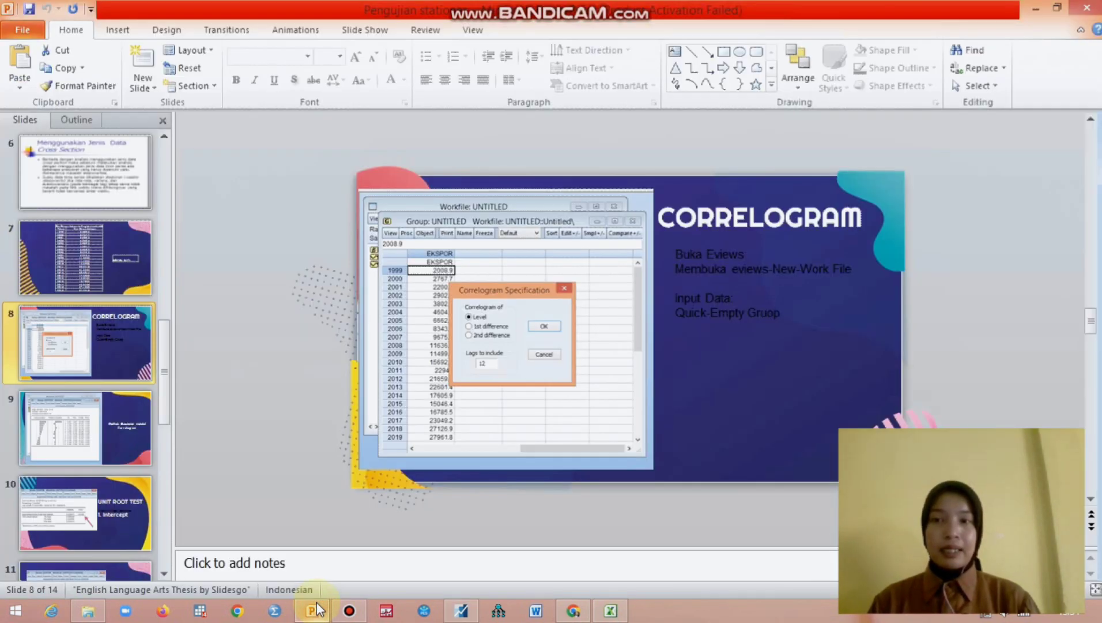
pyautogui.press('Down')
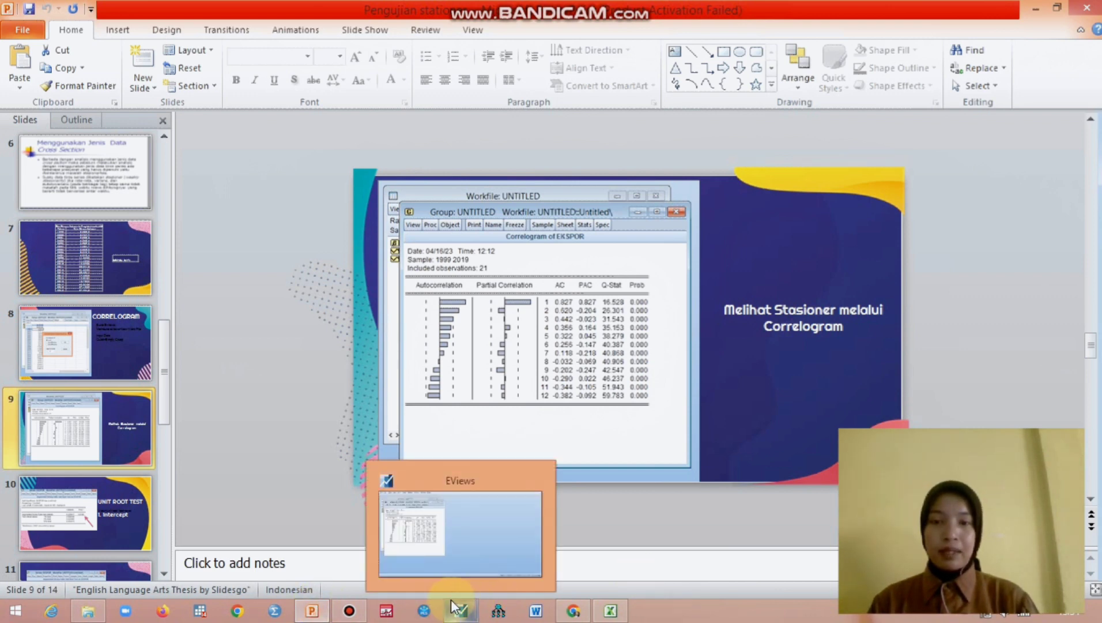
pyautogui.click(451, 547)
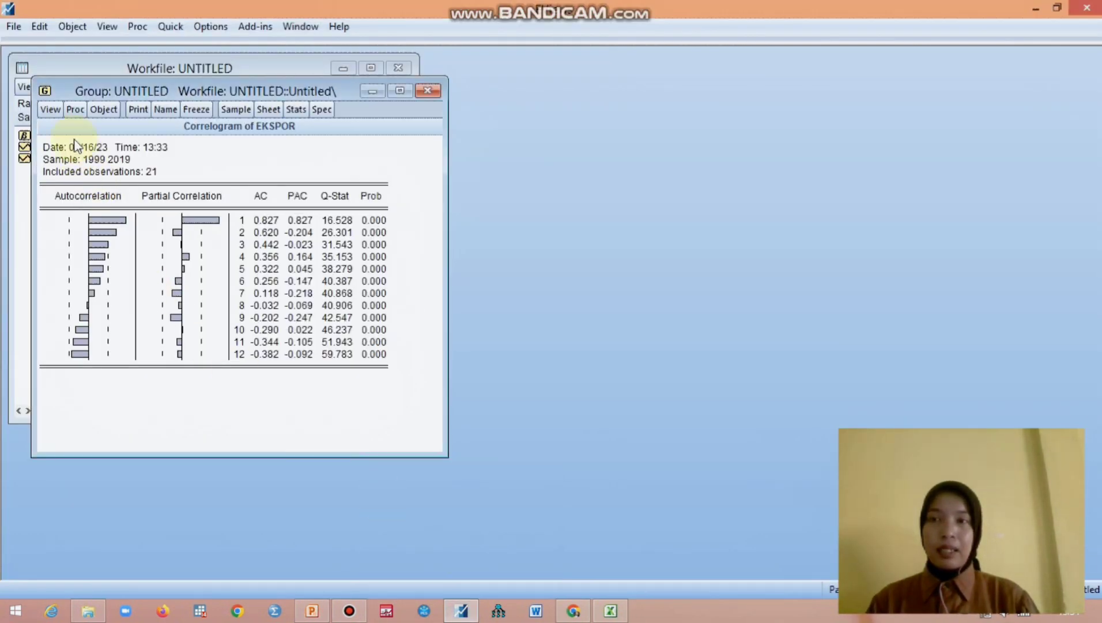
pyautogui.click(51, 110)
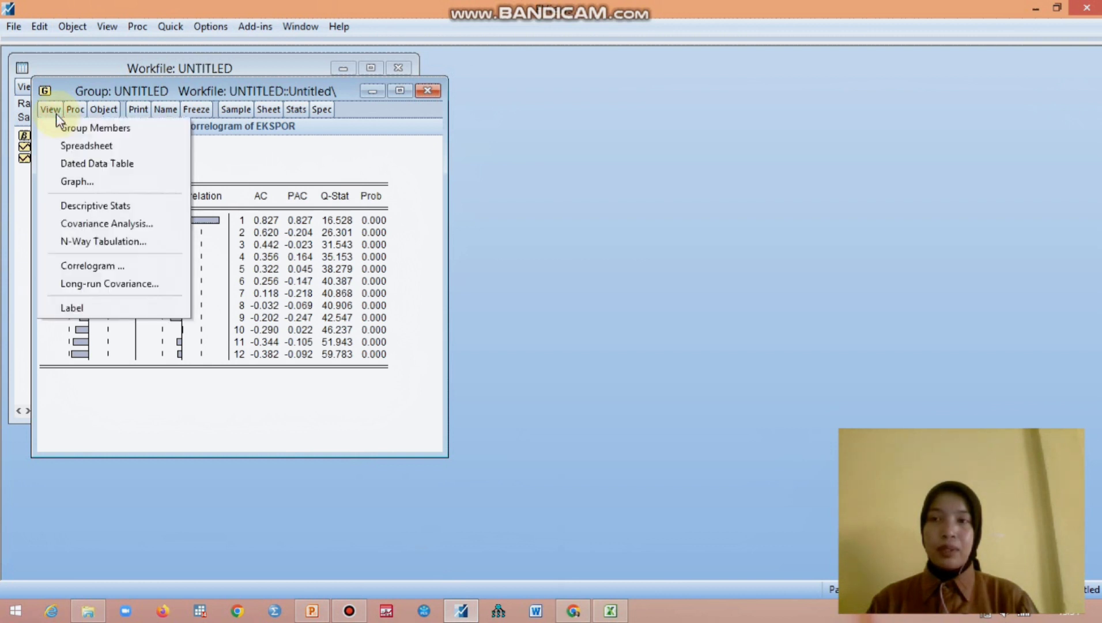
pyautogui.click(72, 262)
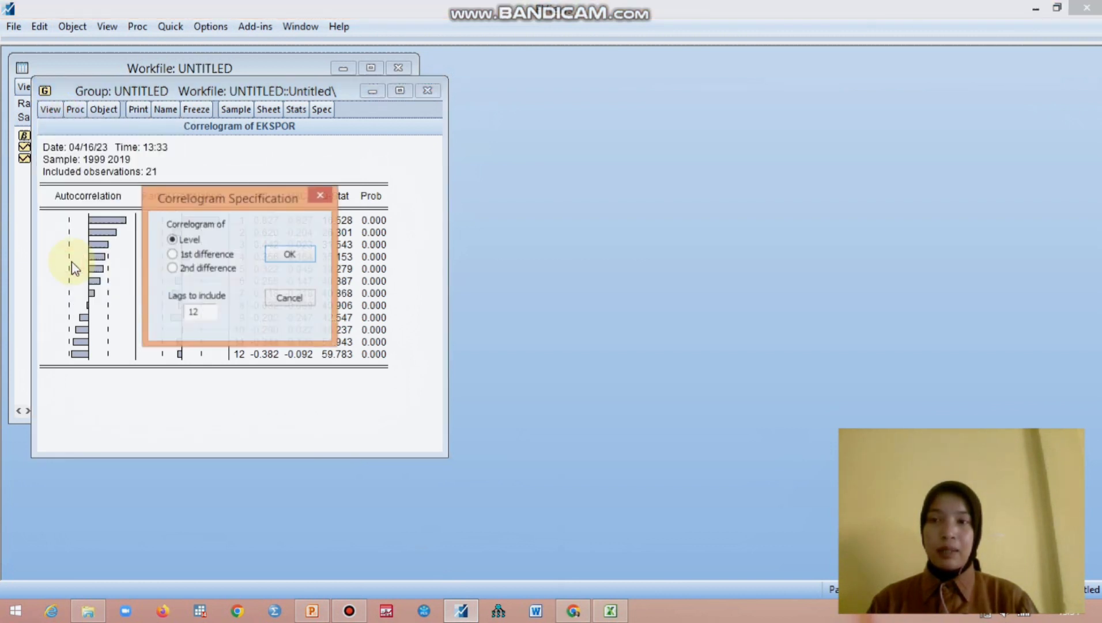
pyautogui.click(172, 255)
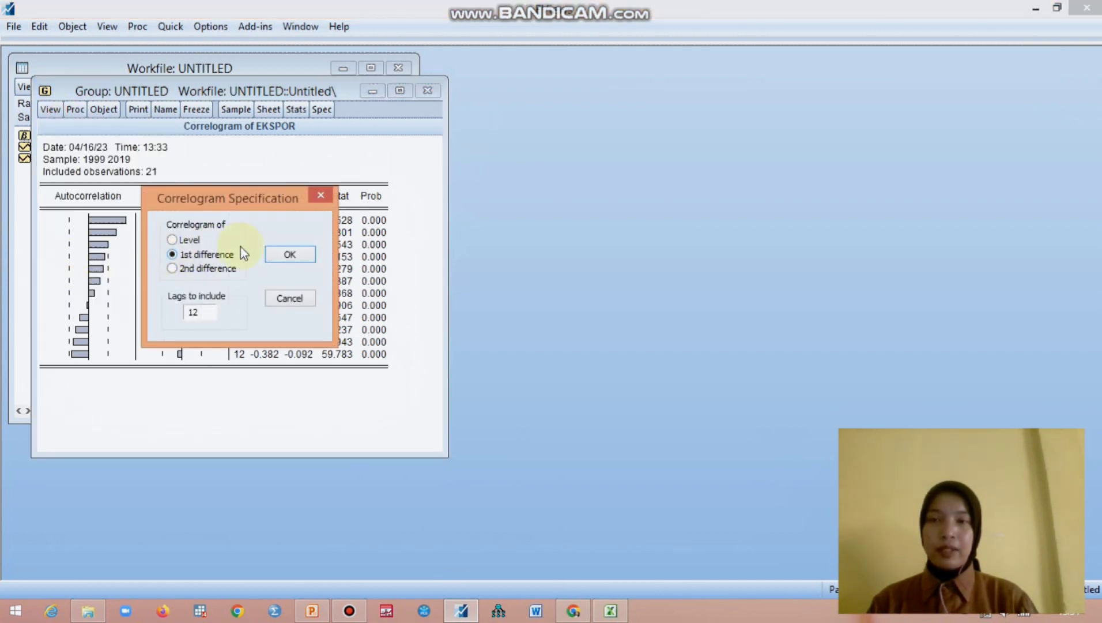
pyautogui.click(297, 254)
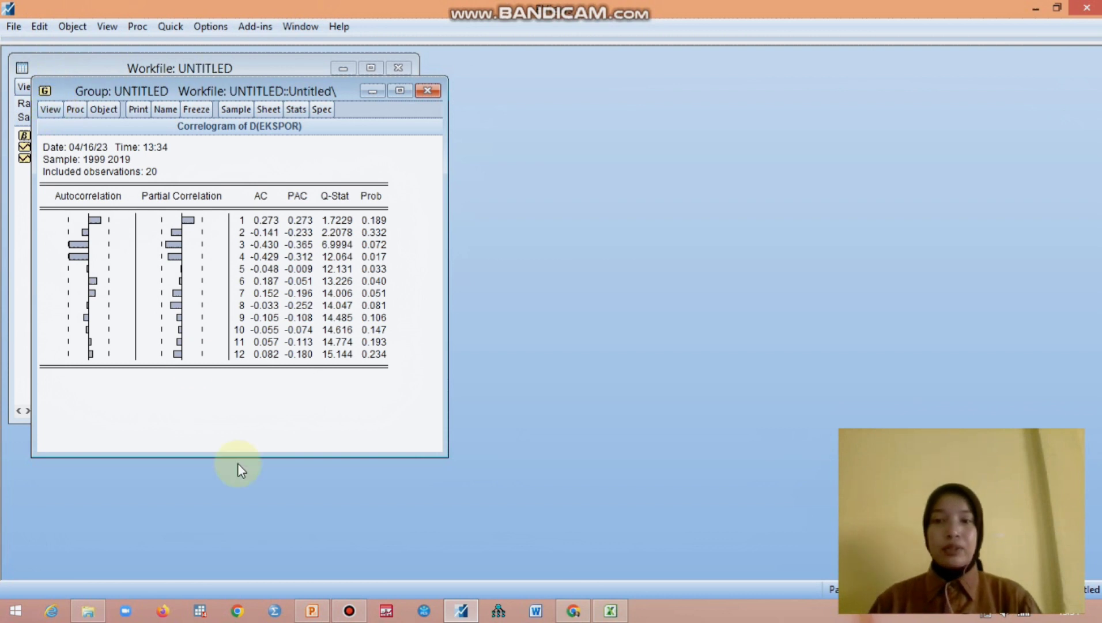
# Step: Advance to the UNIT ROOT TEST slide in PowerPoint, and close and delete the untitled group in EViews
pyautogui.click(311, 611)
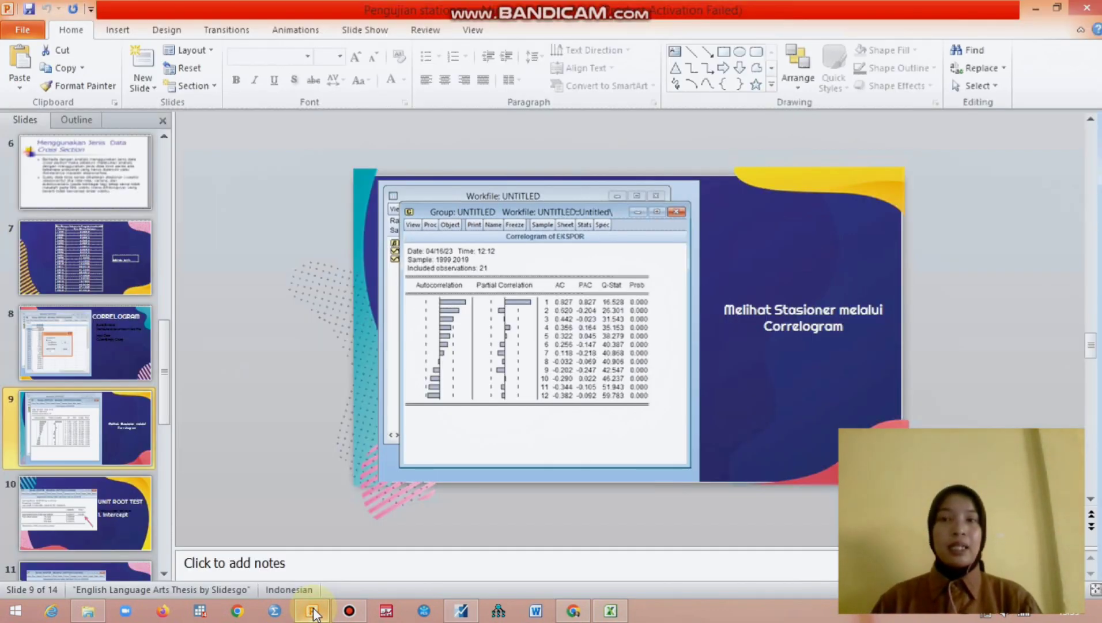
pyautogui.press('Down')
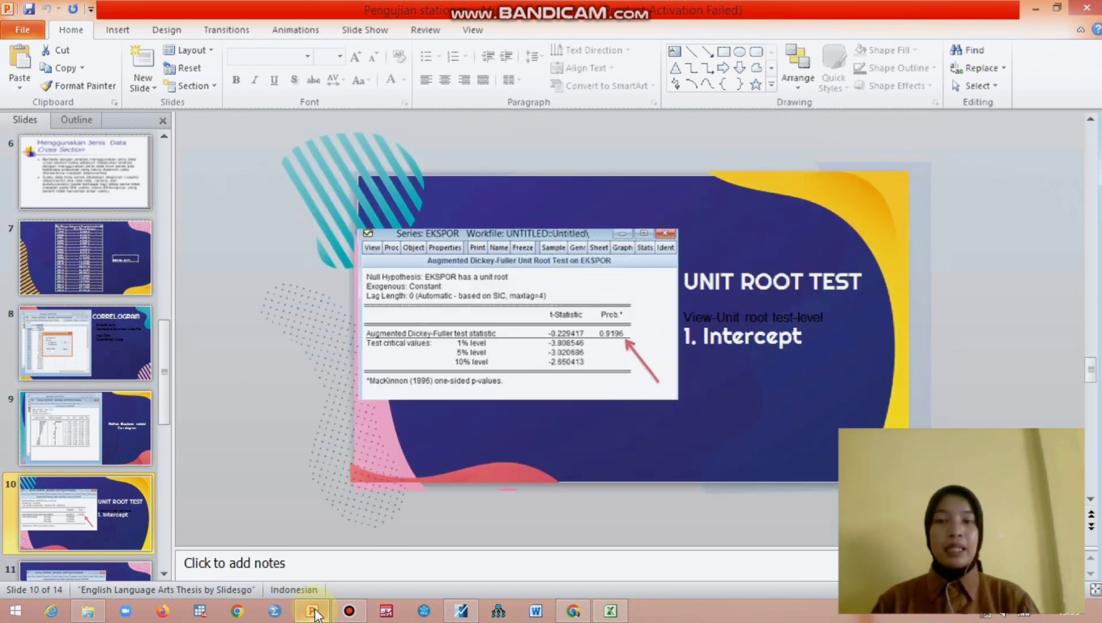
pyautogui.click(462, 612)
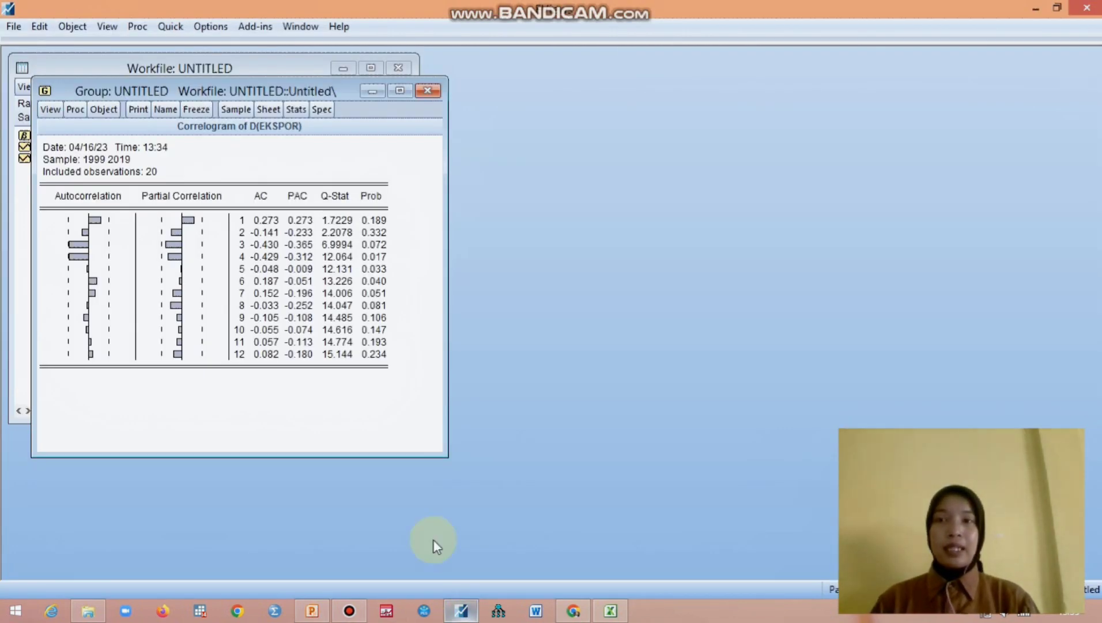
pyautogui.click(427, 93)
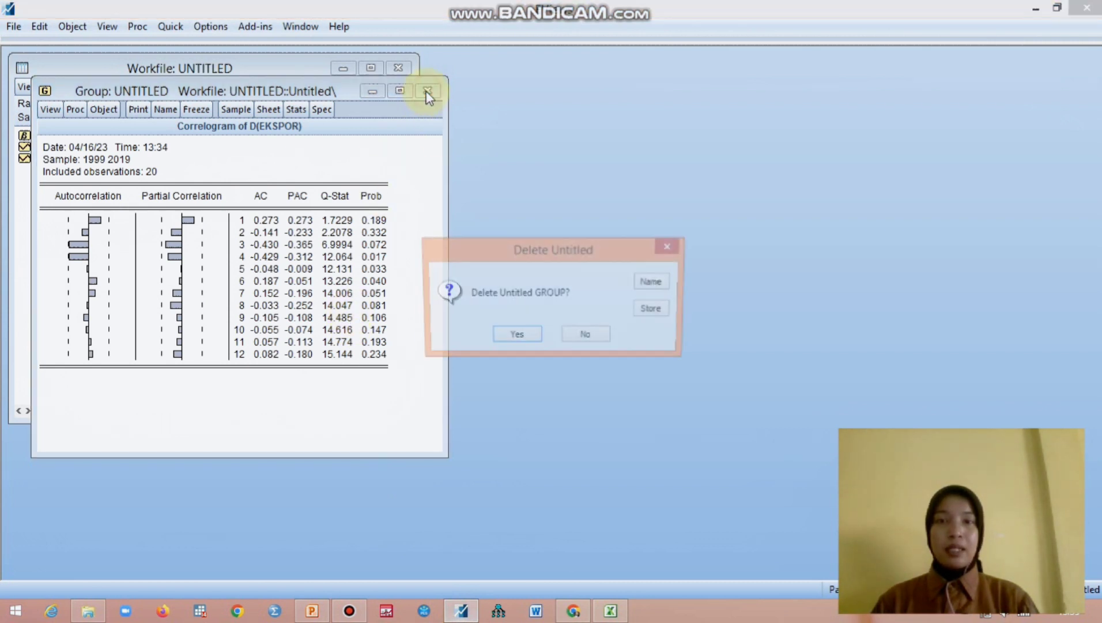
pyautogui.click(510, 340)
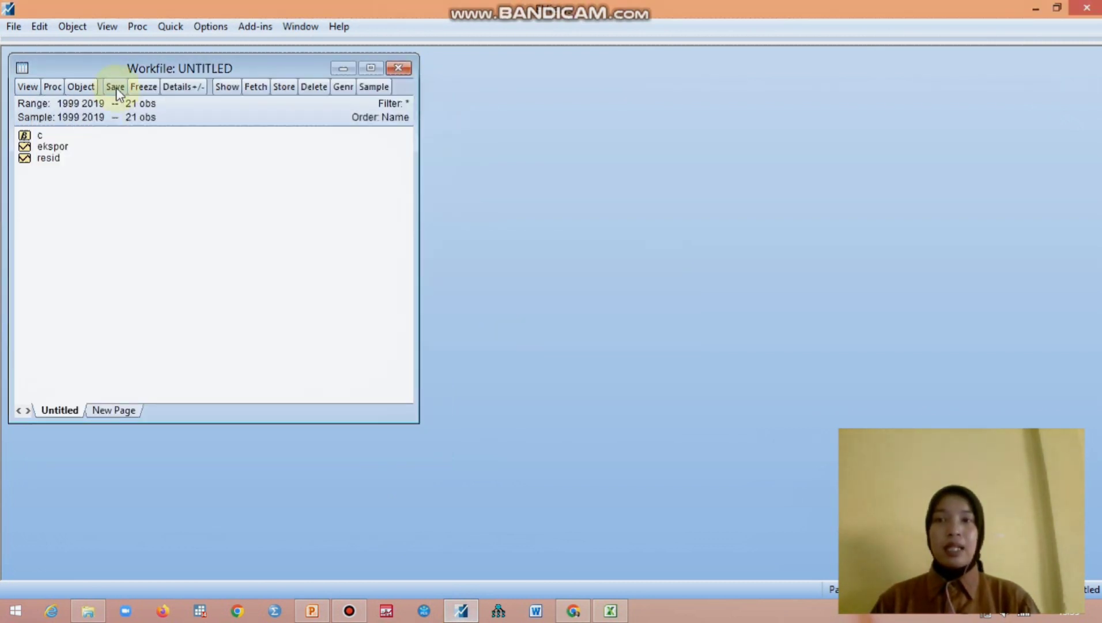
# Step: Open the ekspor series and run an Augmented Dickey-Fuller unit root test at level with intercept and a maximum of 4 lags
pyautogui.doubleClick(46, 147)
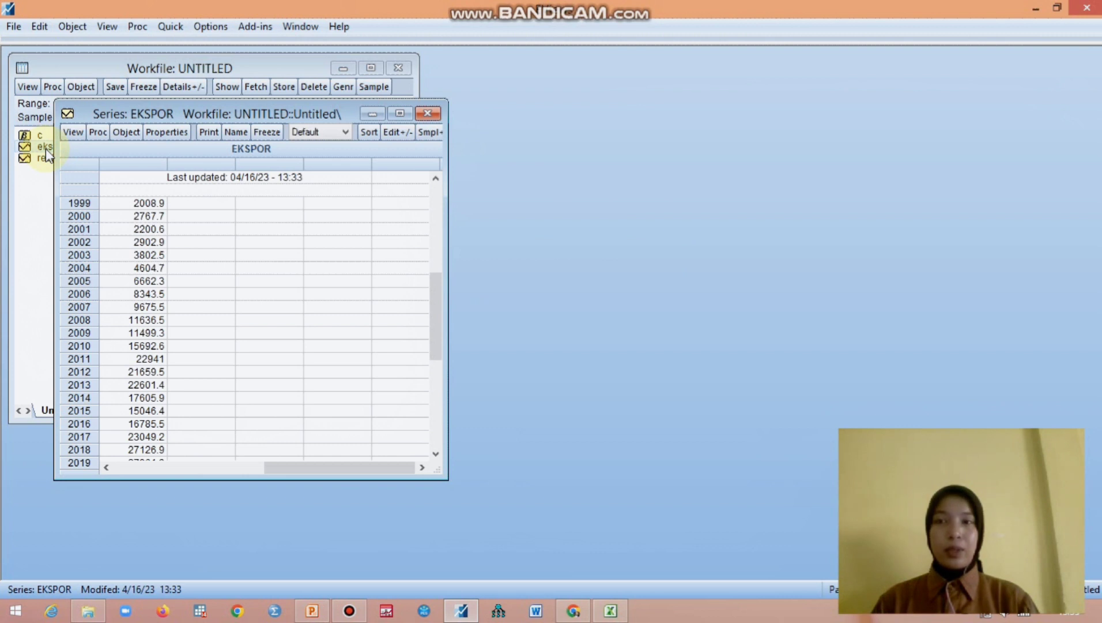
pyautogui.click(71, 133)
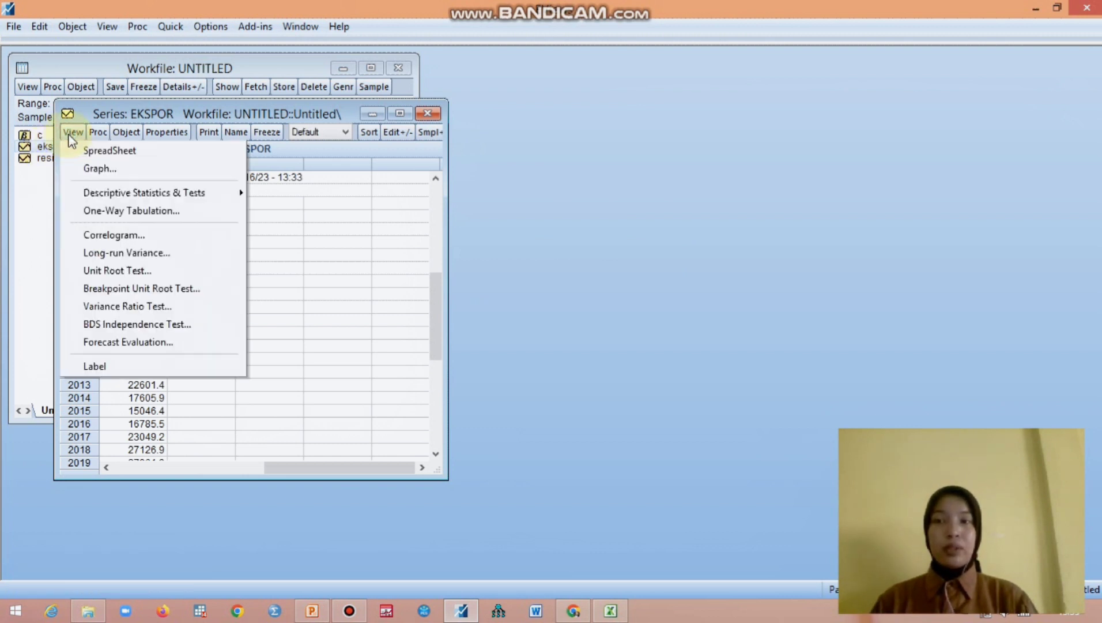
pyautogui.click(108, 271)
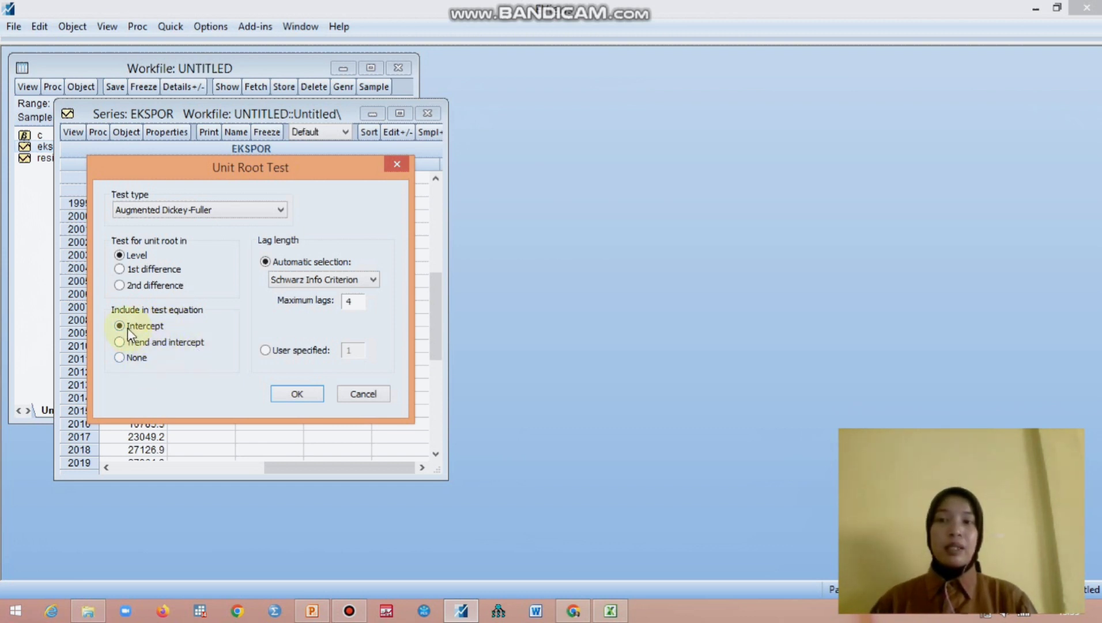
pyautogui.click(279, 390)
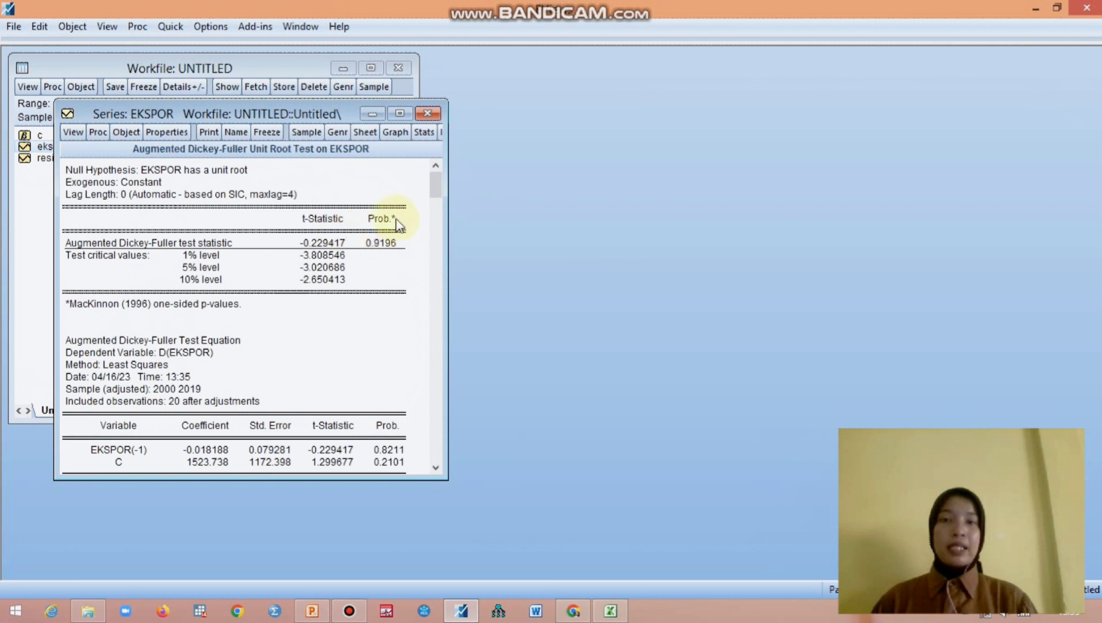
# Step: Check the Intercept slide in PowerPoint, and run the ekspor Augmented Dickey-Fuller test at level with trend and intercept in EViews
pyautogui.click(312, 610)
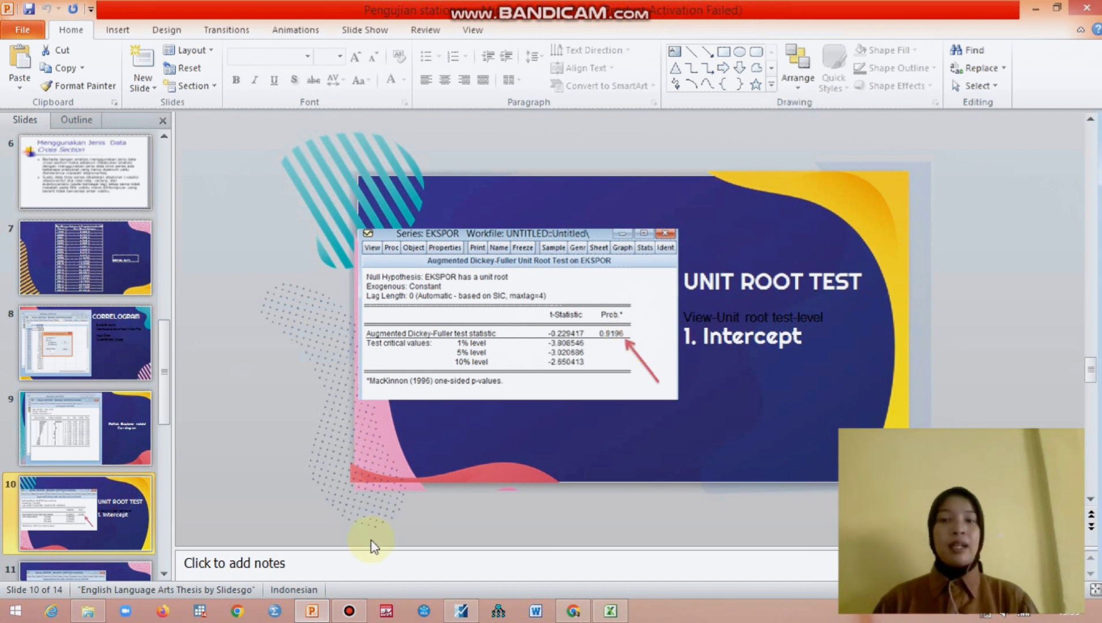
pyautogui.click(462, 612)
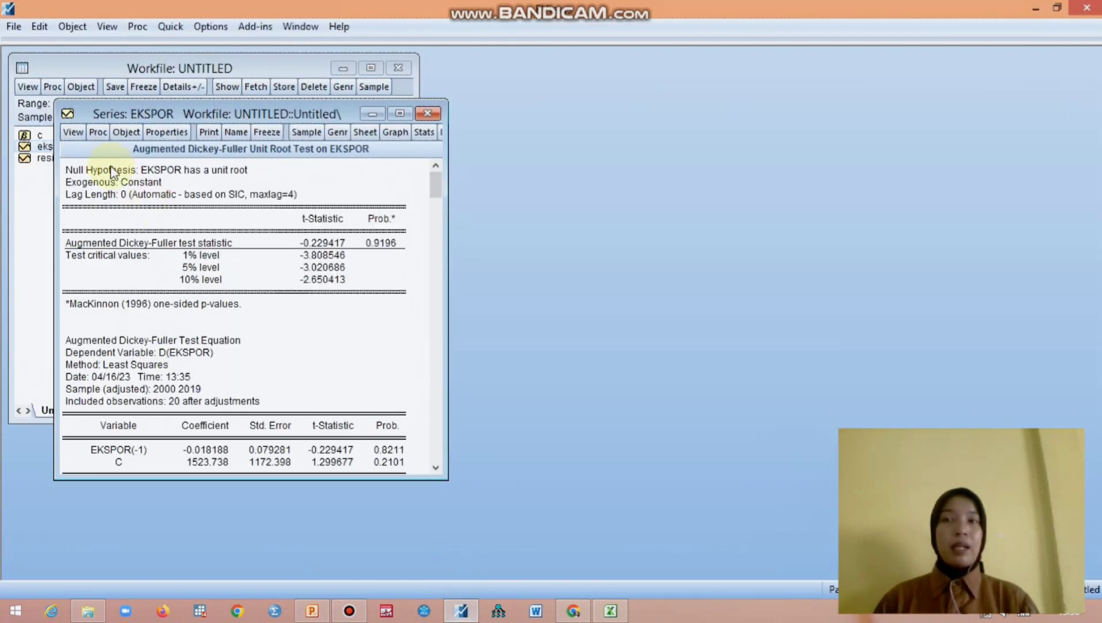
pyautogui.click(73, 132)
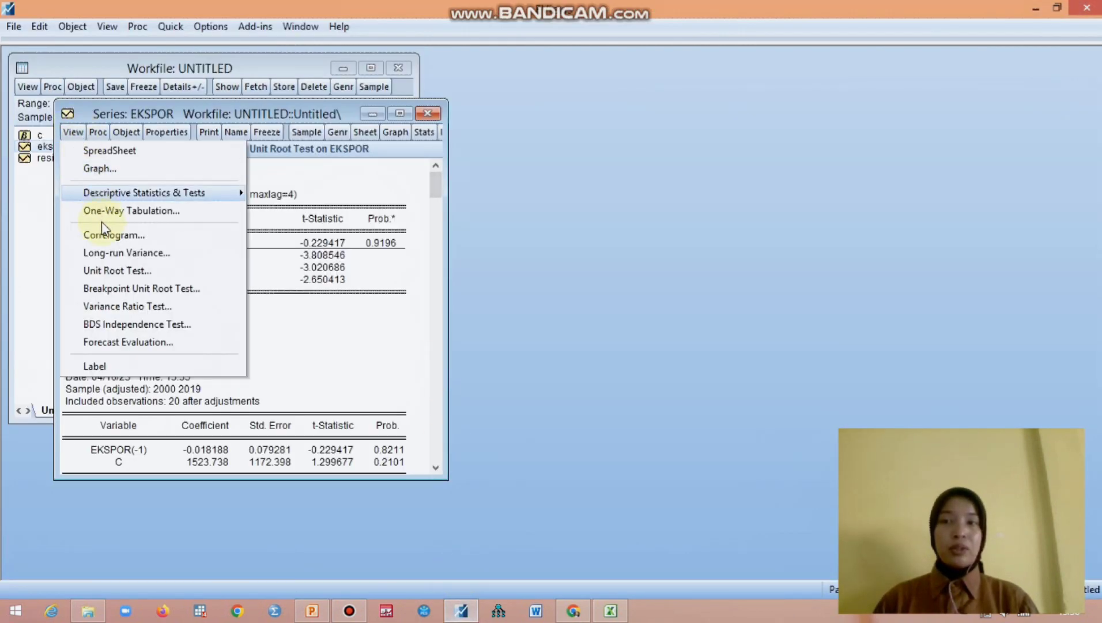
pyautogui.click(109, 272)
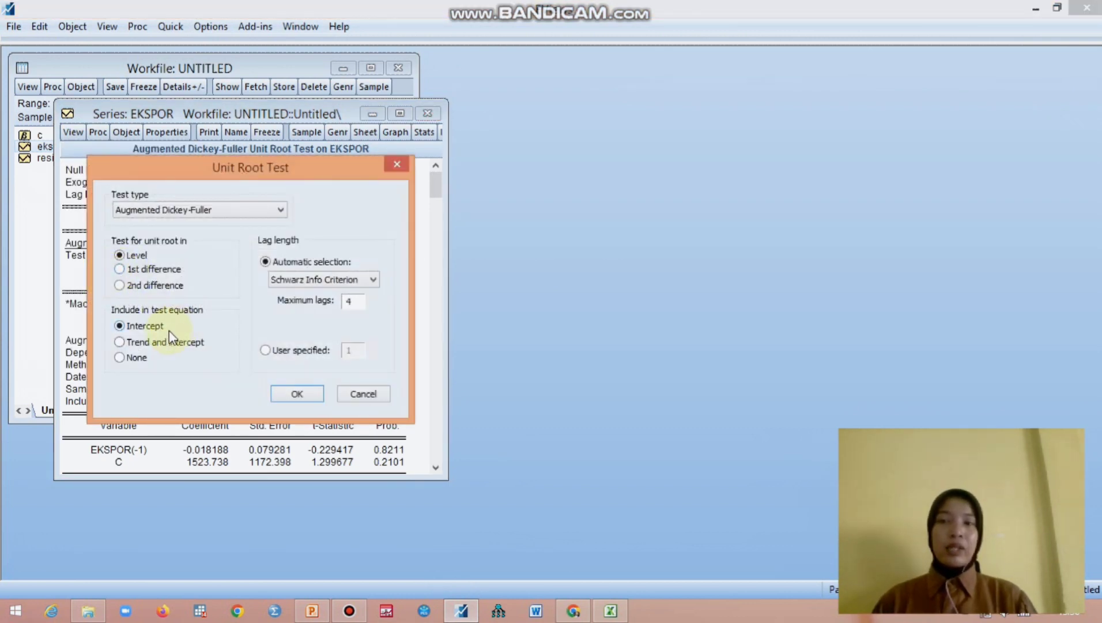
pyautogui.click(120, 343)
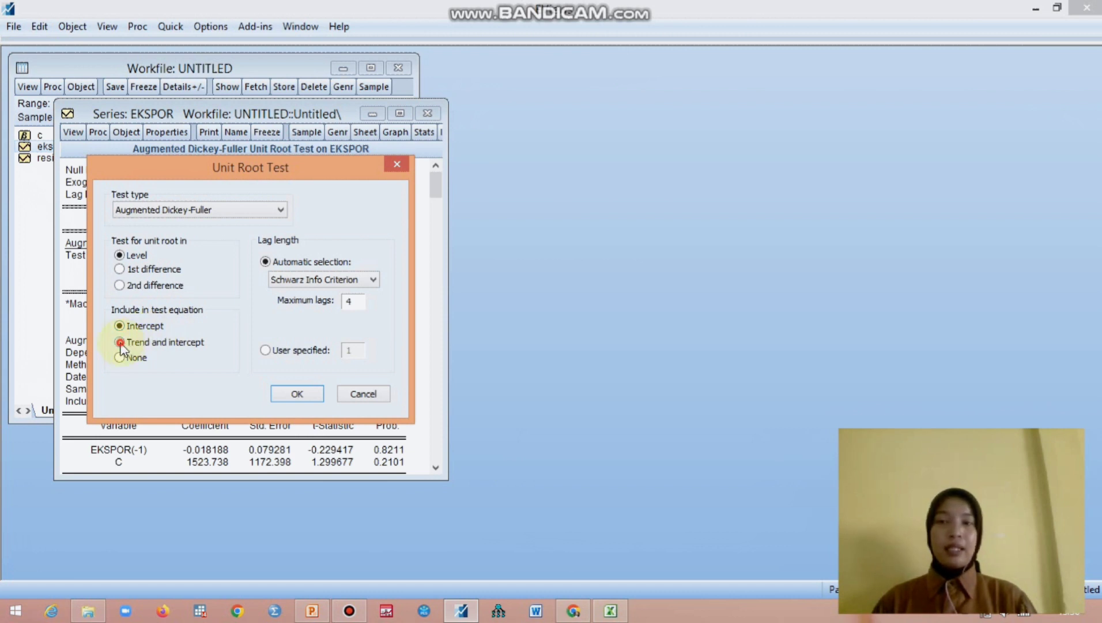
pyautogui.click(292, 394)
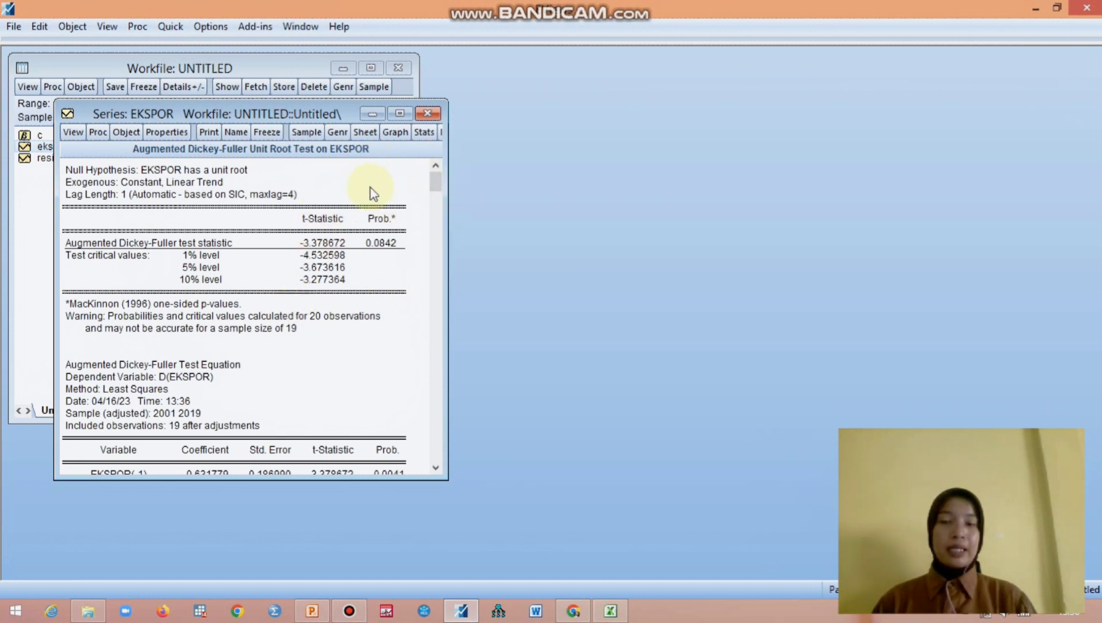
# Step: Advance to slide 11 in PowerPoint, and run the ekspor Augmented Dickey-Fuller test at level with no exogenous terms (None) in EViews
pyautogui.click(313, 611)
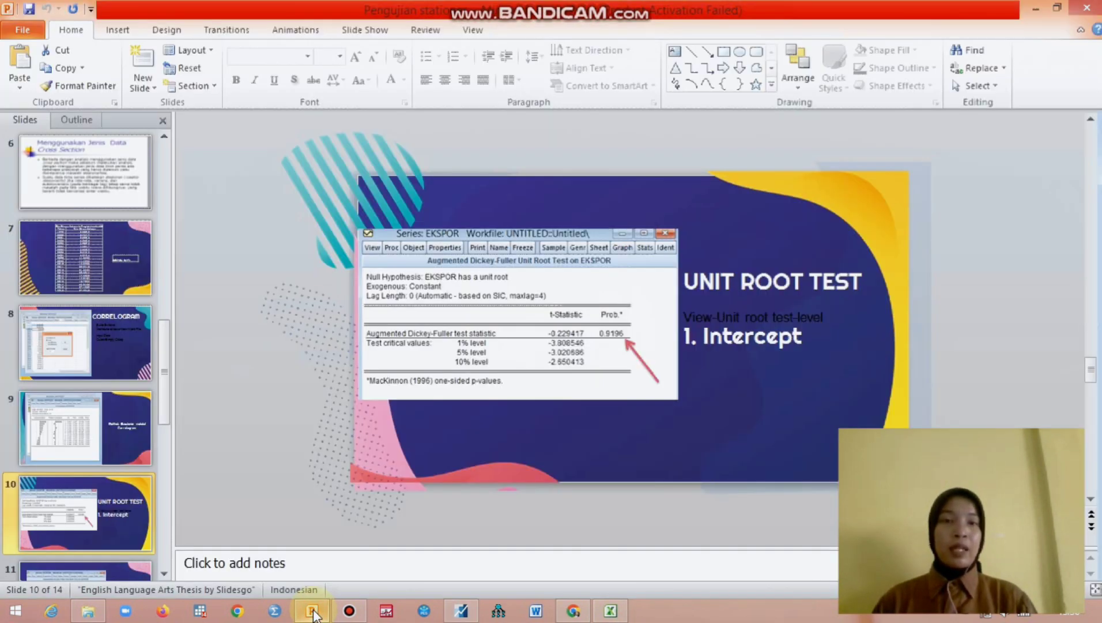
pyautogui.scroll(-1, 420, 489)
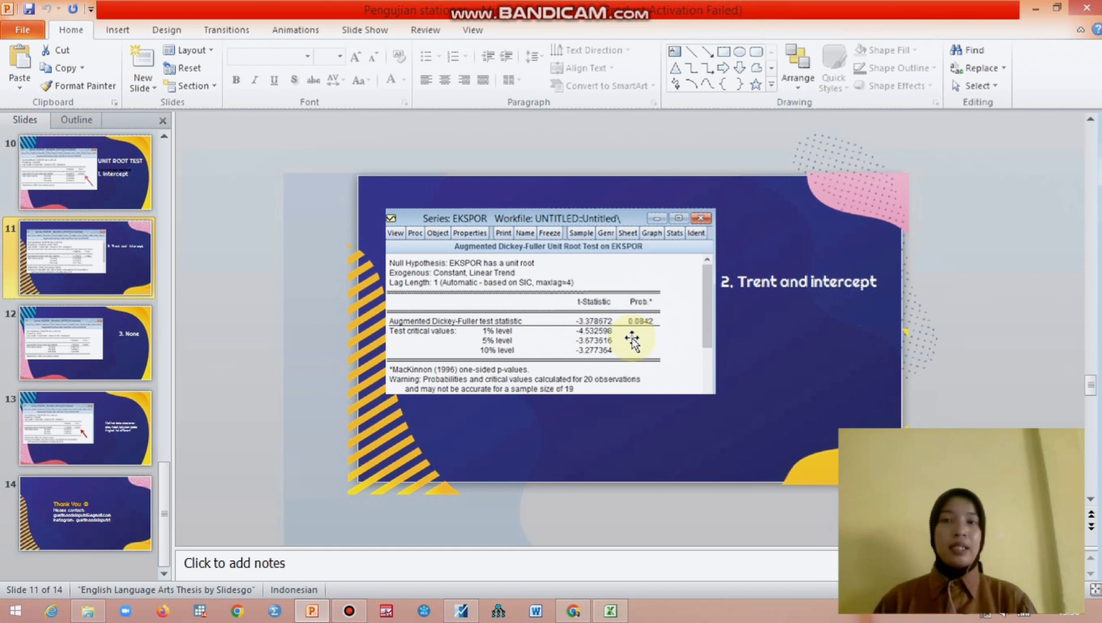
pyautogui.click(462, 611)
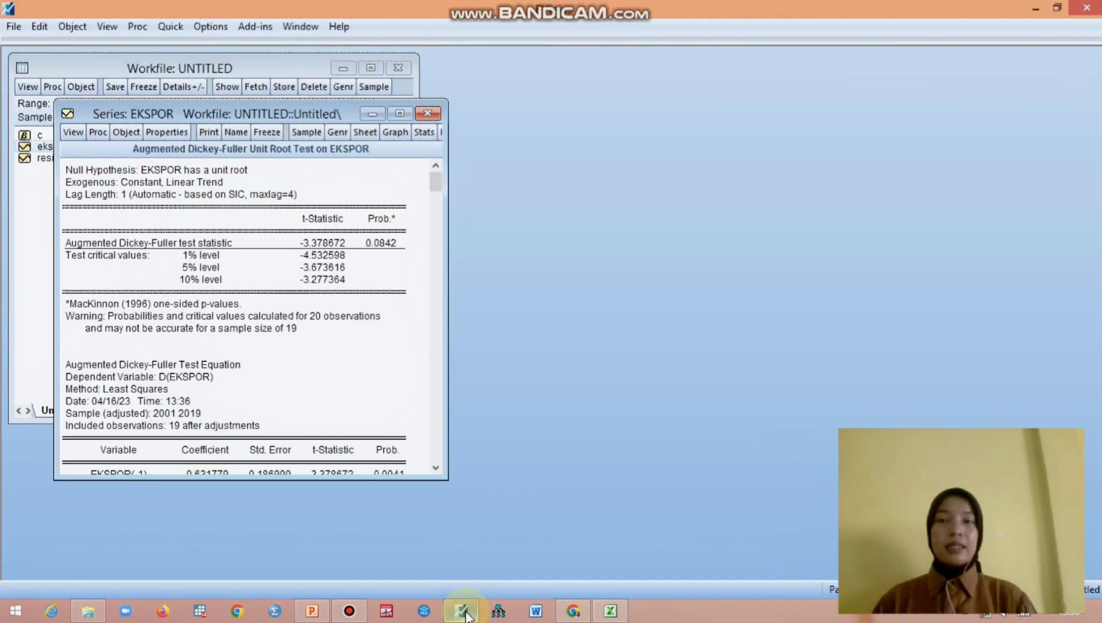
pyautogui.click(71, 131)
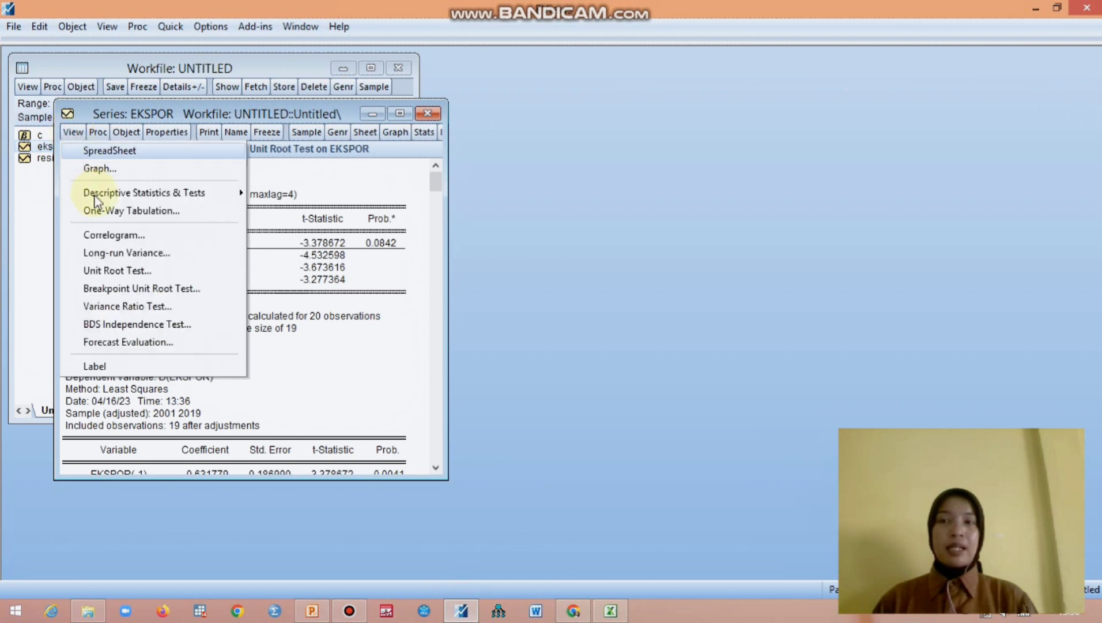
pyautogui.click(116, 270)
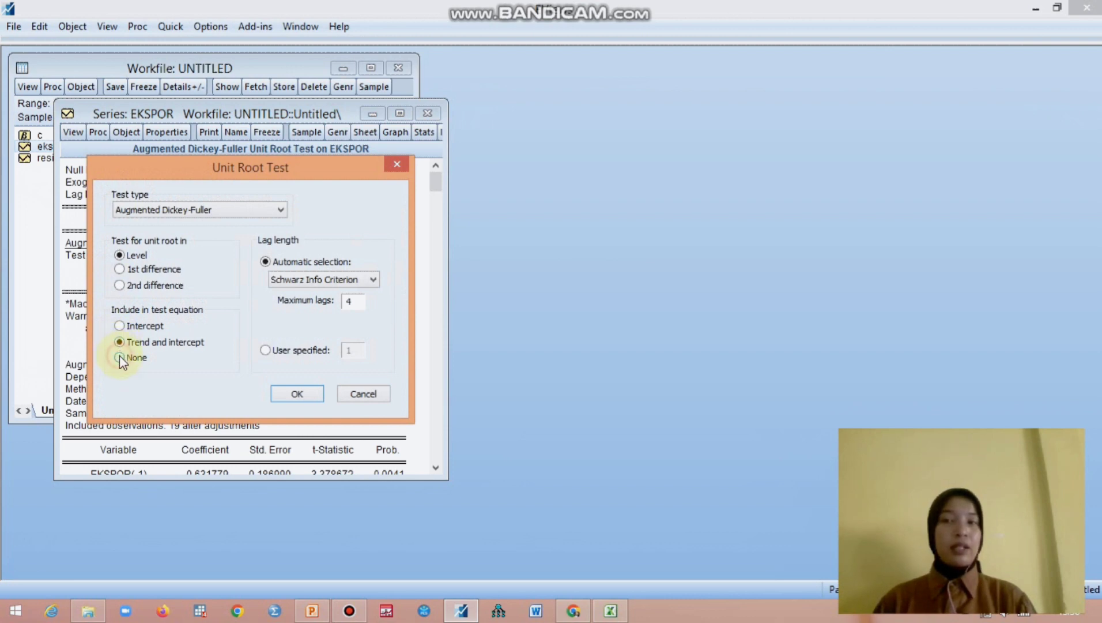
pyautogui.click(120, 357)
pyautogui.click(279, 393)
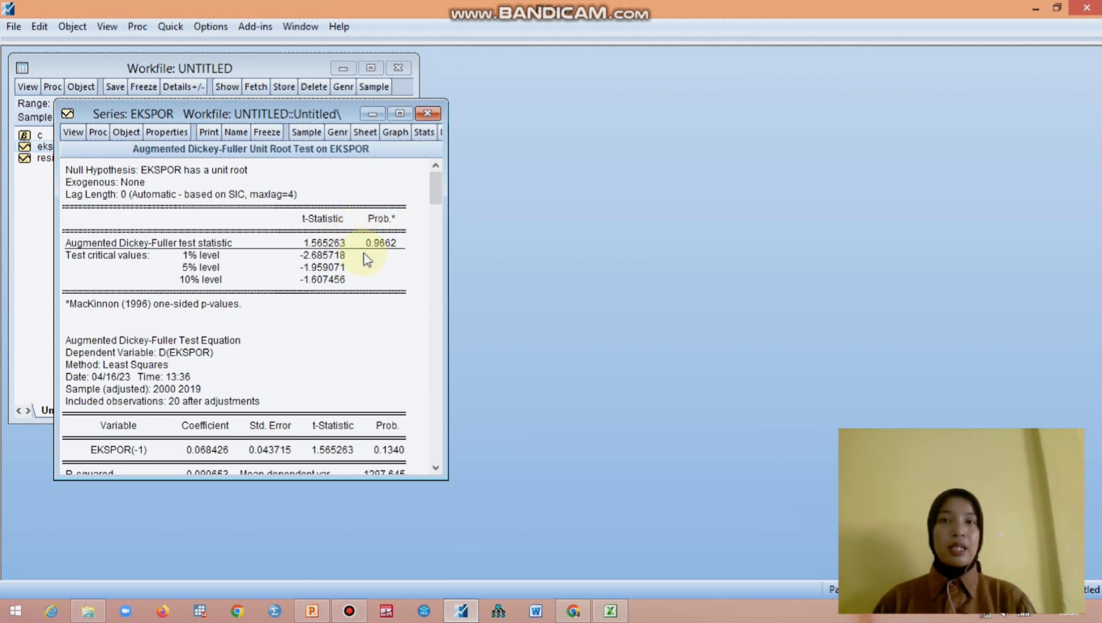
# Step: Advance through slide 12 to slide 13 in PowerPoint, and run the ekspor Augmented Dickey-Fuller test in 1st difference with intercept in EViews
pyautogui.click(304, 609)
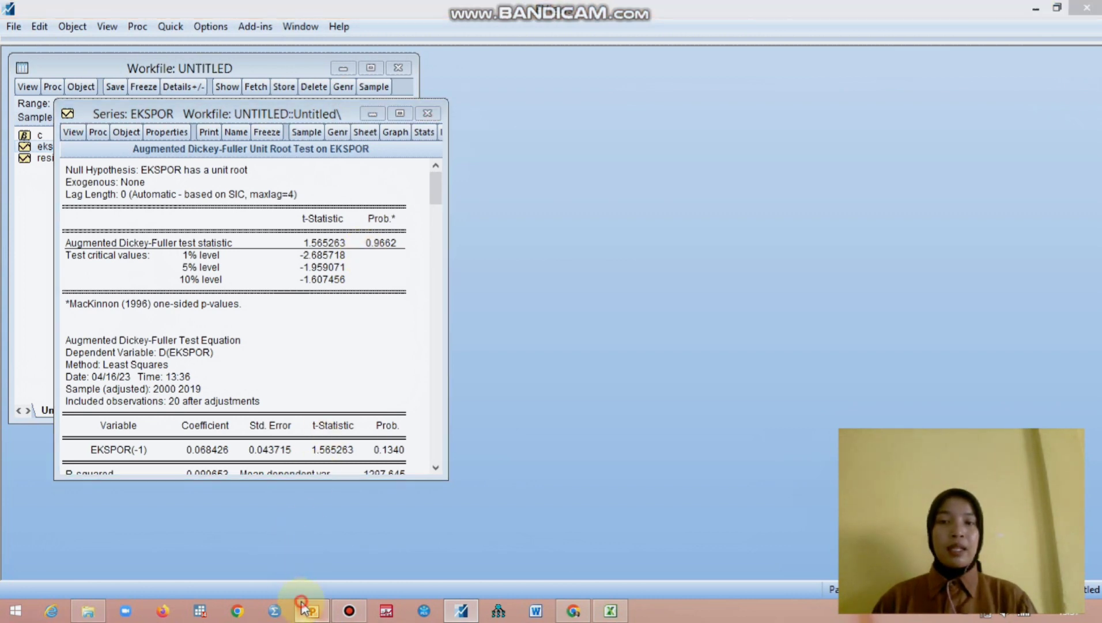
pyautogui.press('Down')
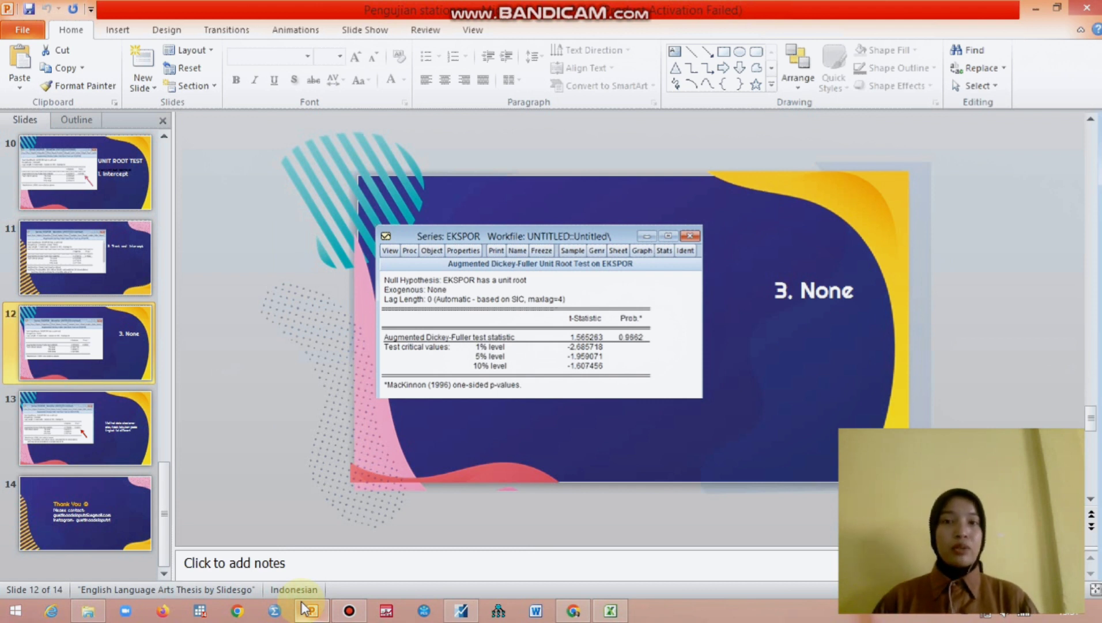
pyautogui.press('Down')
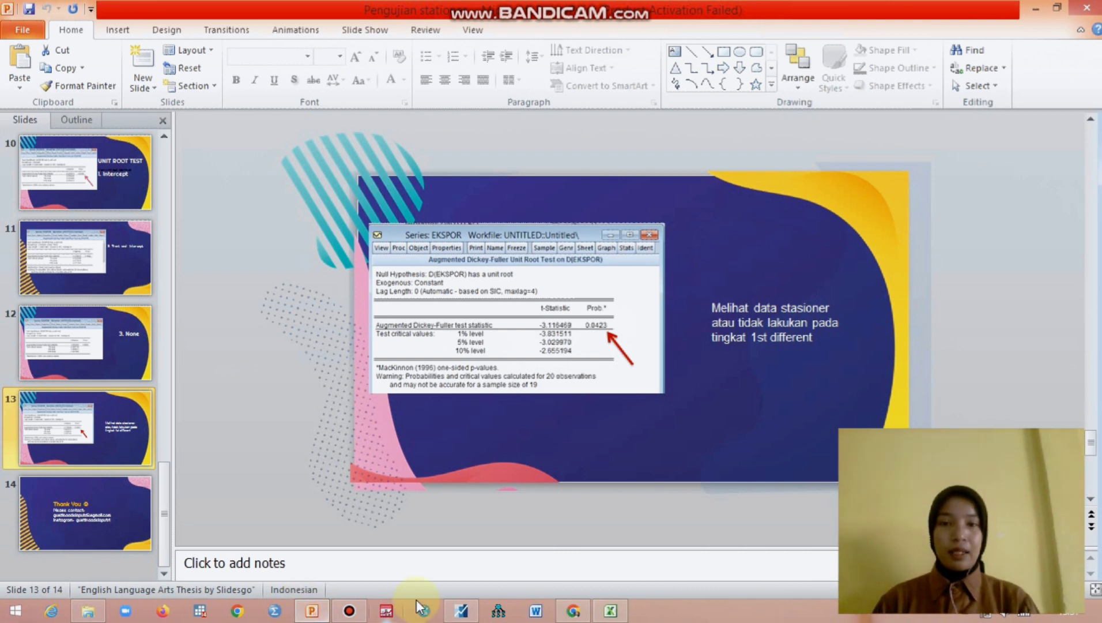
pyautogui.click(462, 612)
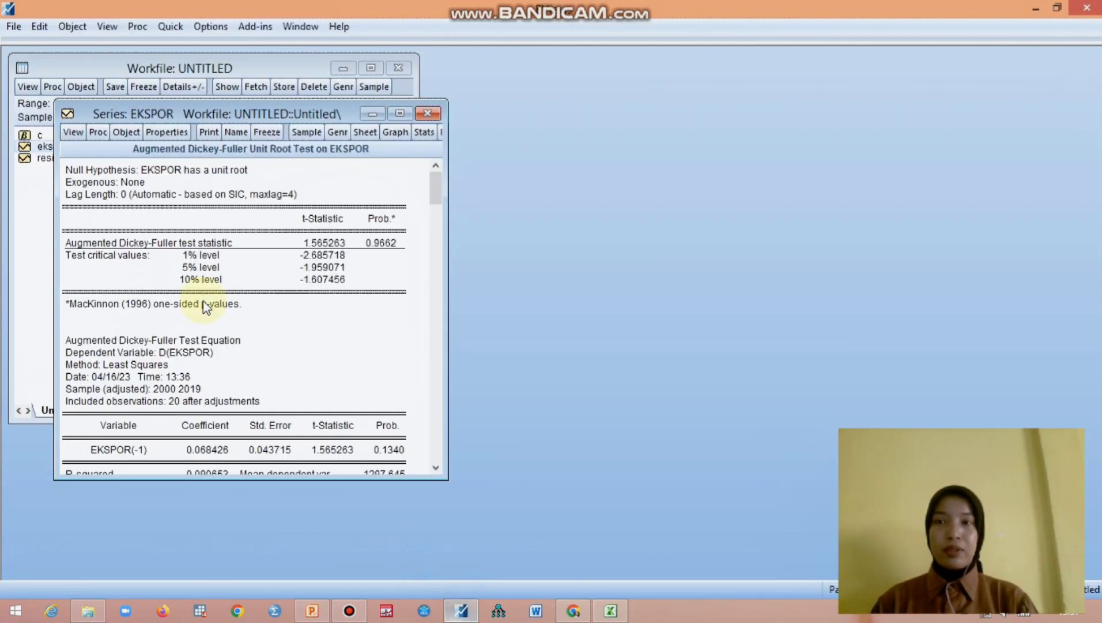
pyautogui.click(70, 132)
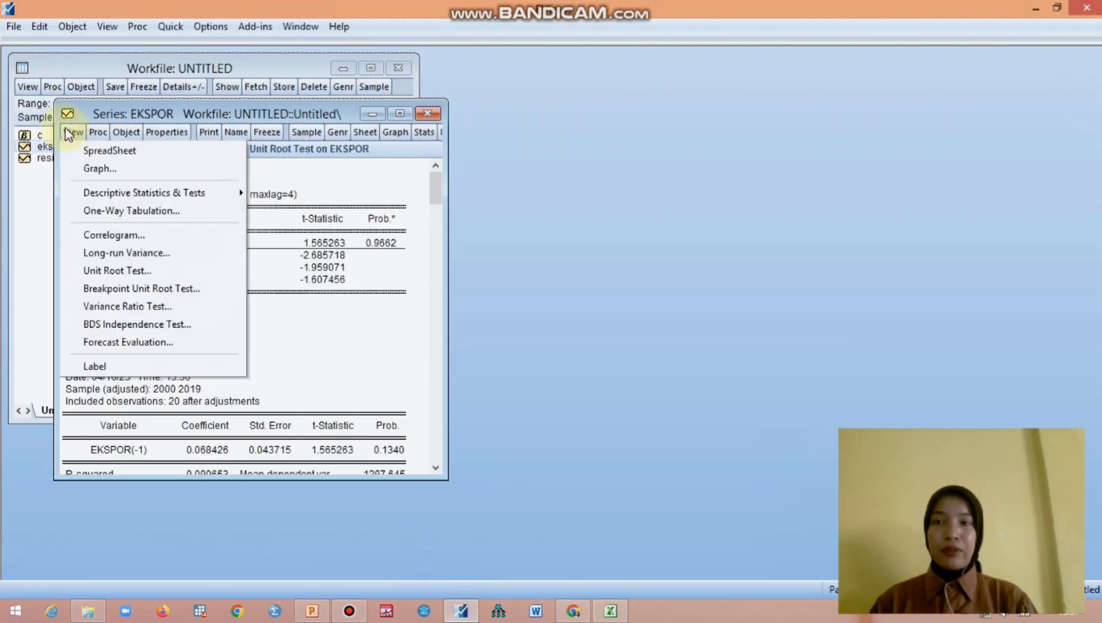
pyautogui.click(98, 271)
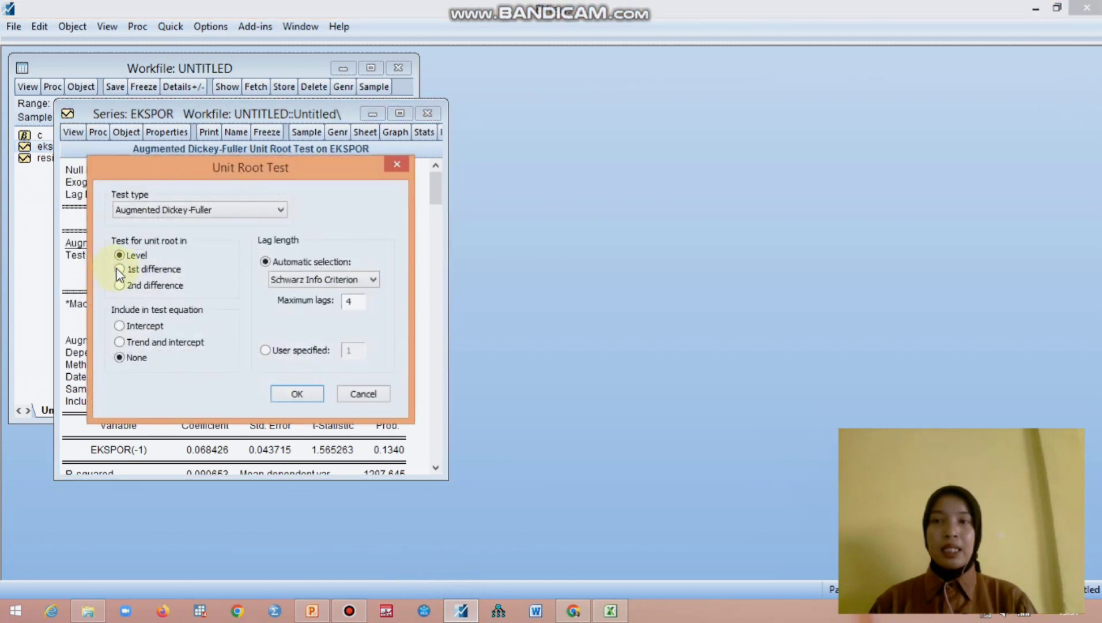
pyautogui.click(119, 271)
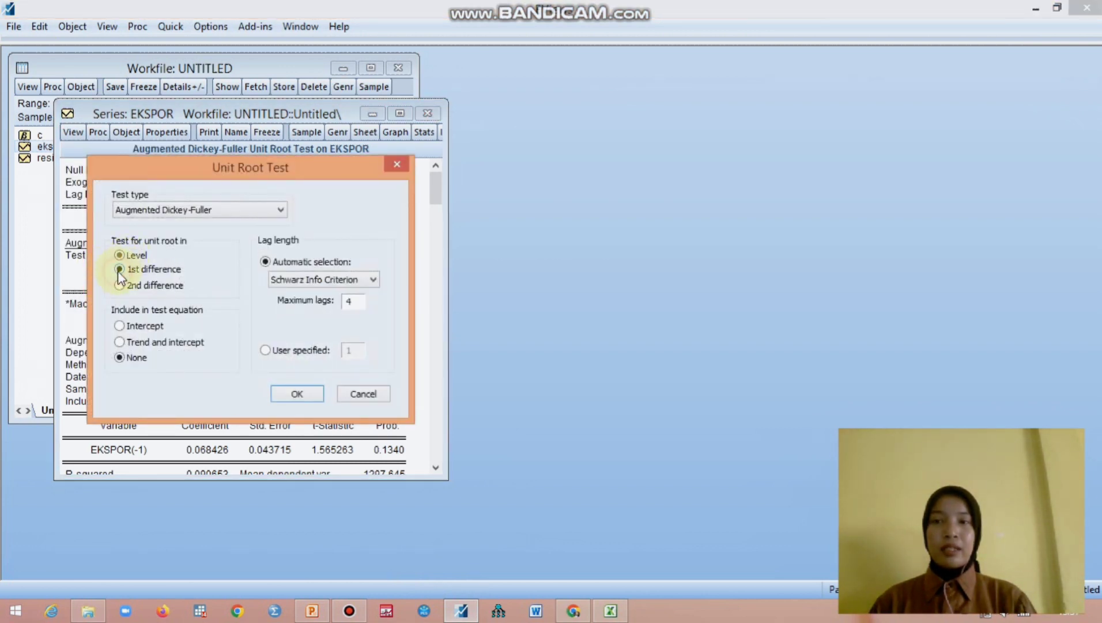
pyautogui.click(119, 329)
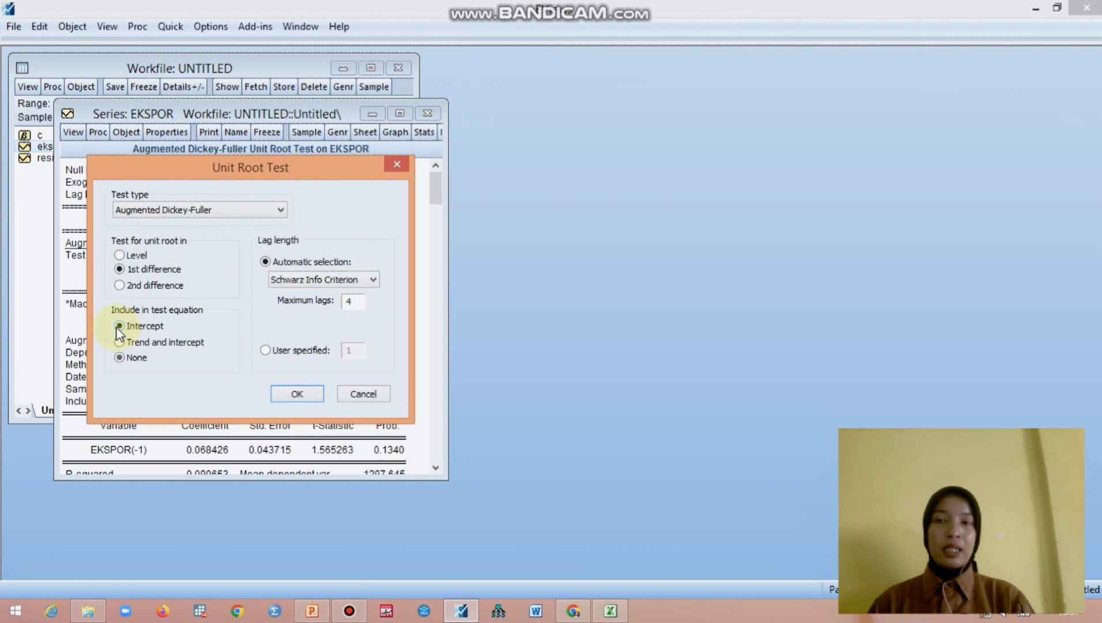
pyautogui.click(280, 393)
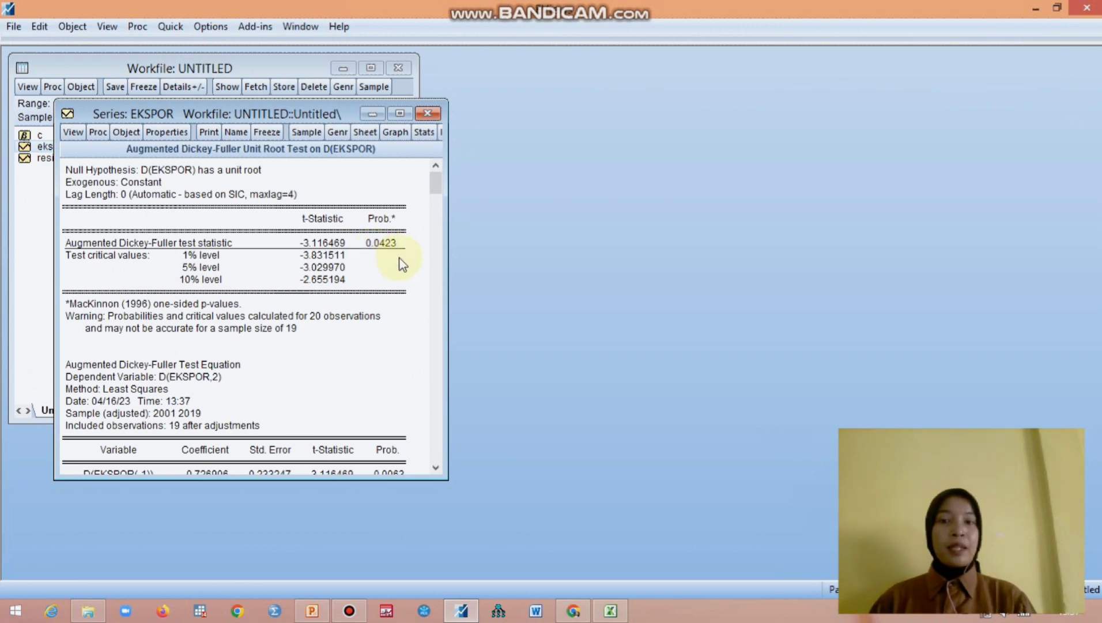
# Step: Switch to PowerPoint and advance to the closing Thank You slide
pyautogui.click(311, 610)
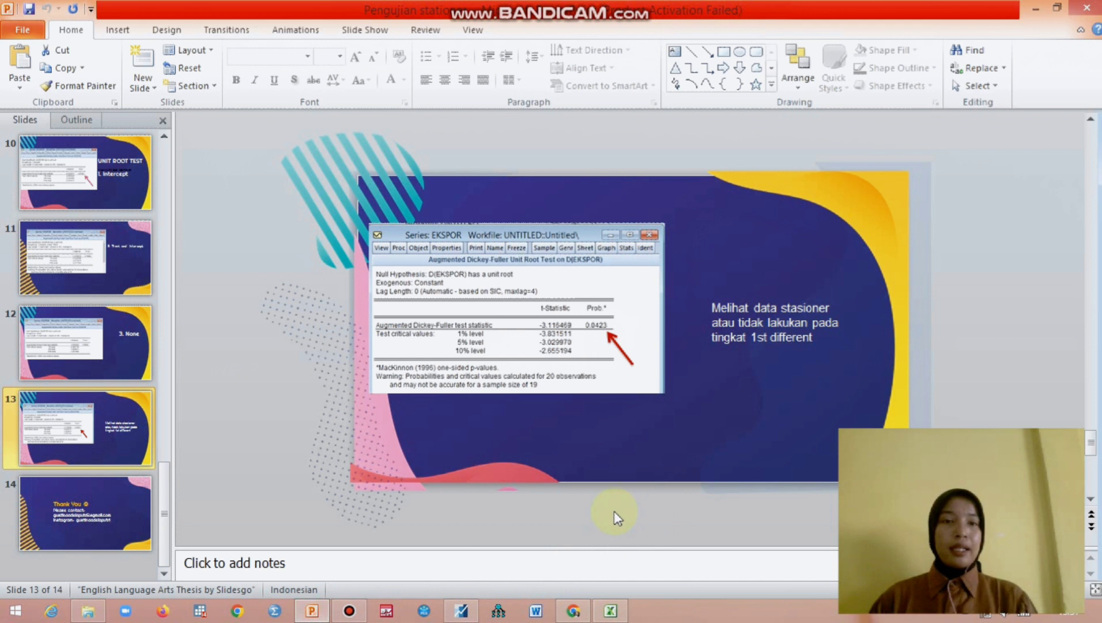
pyautogui.scroll(-1, 614, 511)
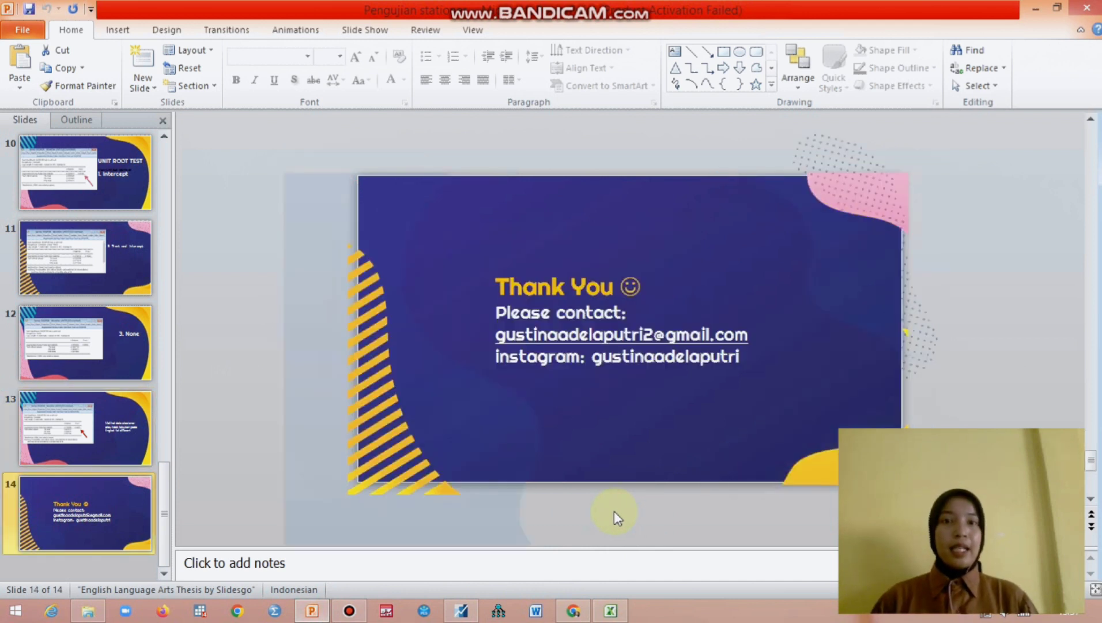